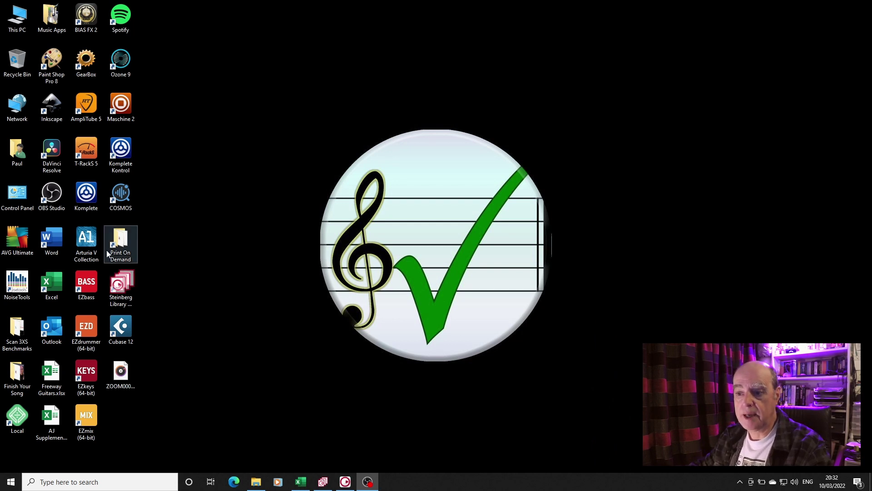
Step: Bring up the Steinberg Download Assistant window over the Windows desktop
drag(119, 283, 98, 351)
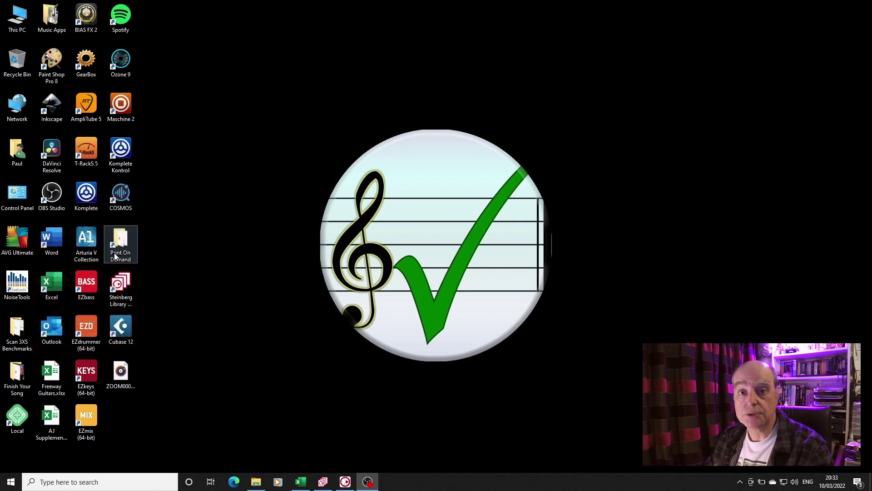
click(345, 482)
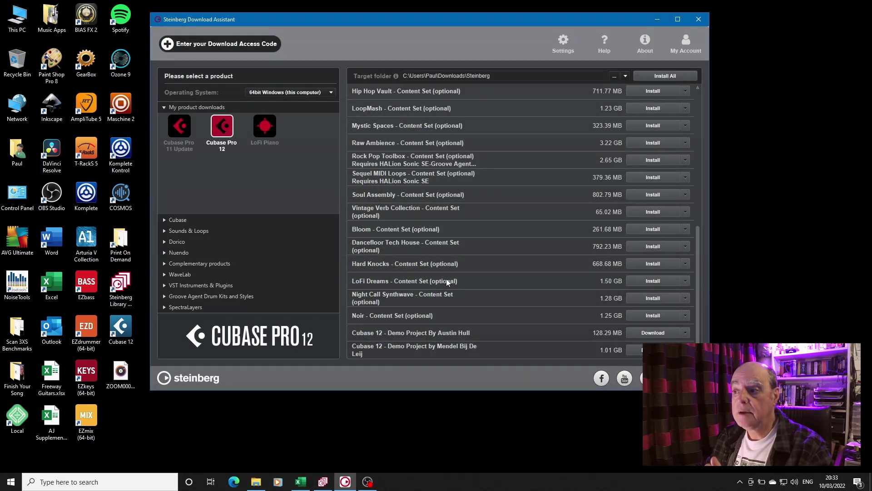
scroll(525, 250, up, 5)
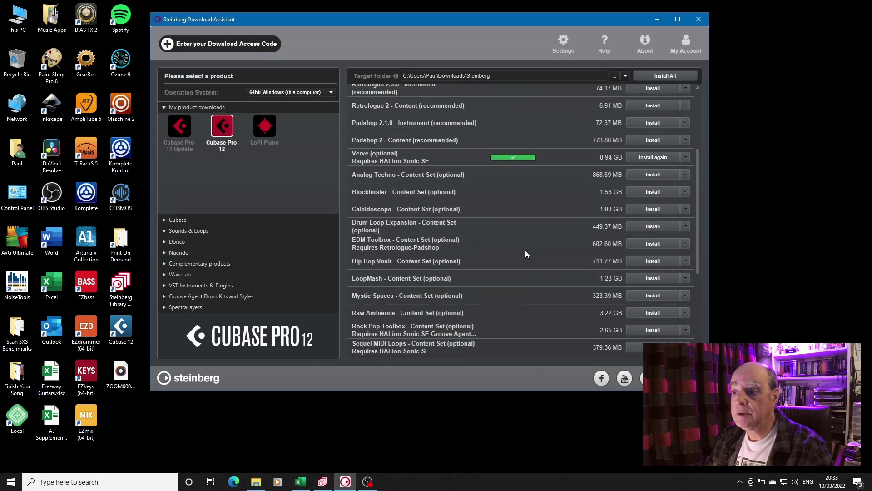
scroll(526, 250, up, 3)
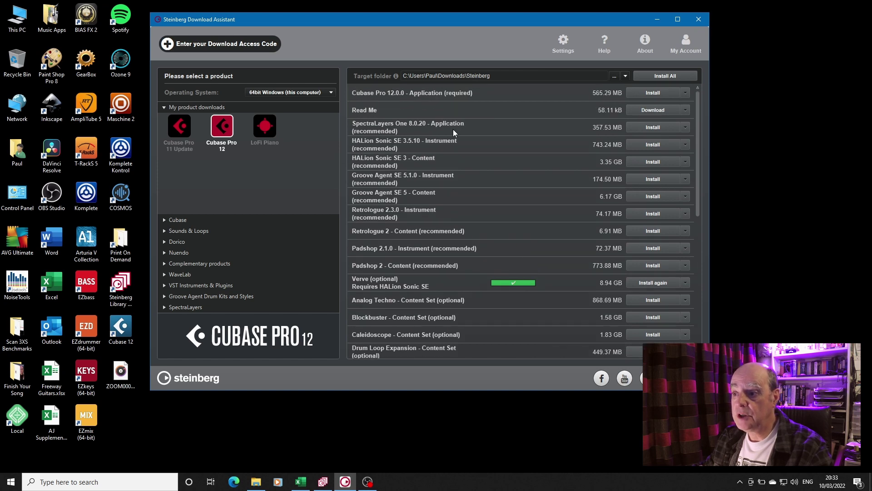
scroll(449, 165, down, 3)
scroll(448, 163, down, 1)
scroll(424, 184, down, 1)
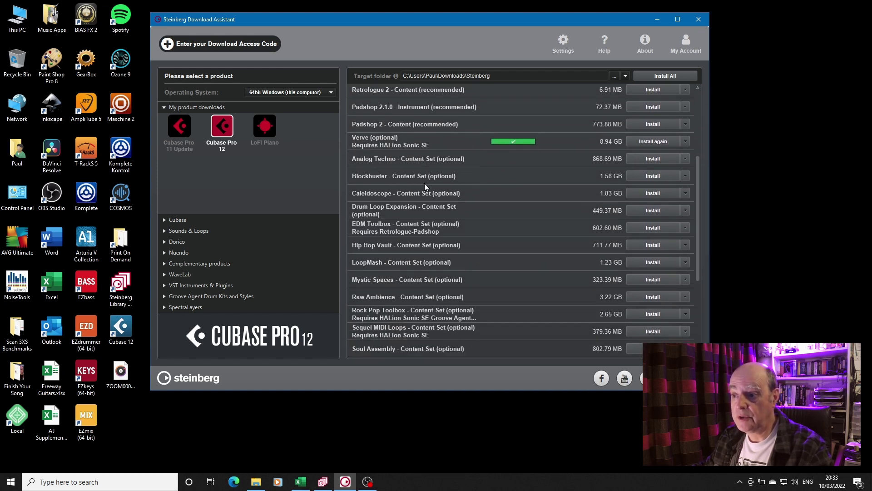
scroll(481, 262, down, 2)
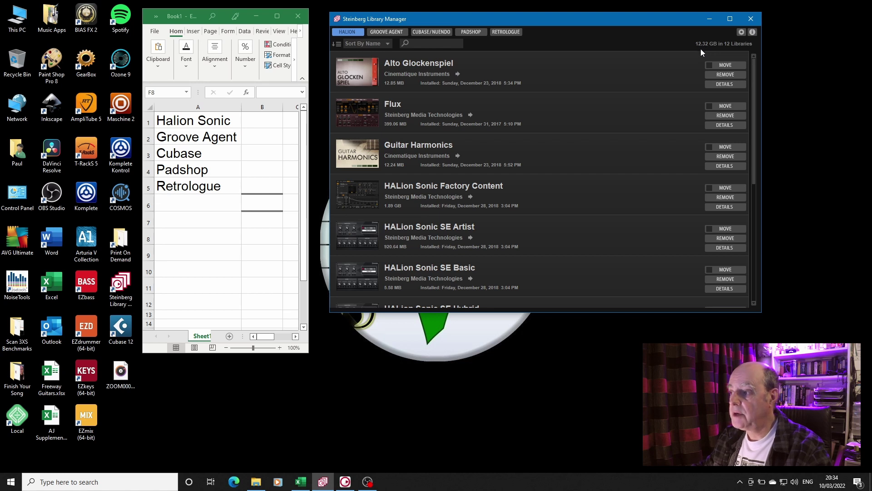
Step: Log Halion Sonic's 12.32 in B1 and Groove Agent's 5.75 in B2, read from Library Manager
click(270, 121)
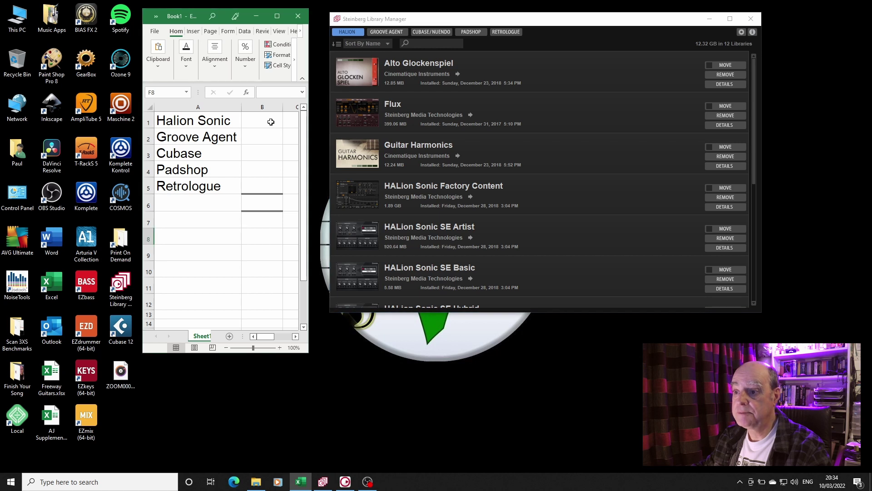
text(12.32)
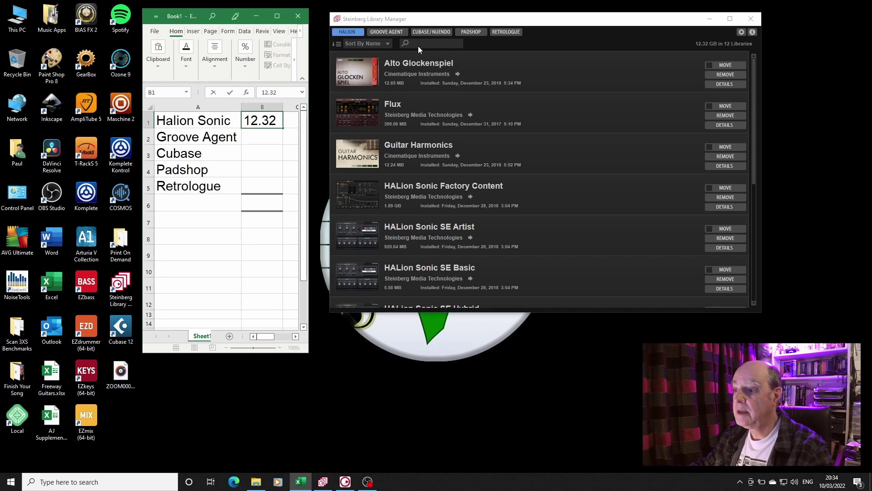
click(393, 31)
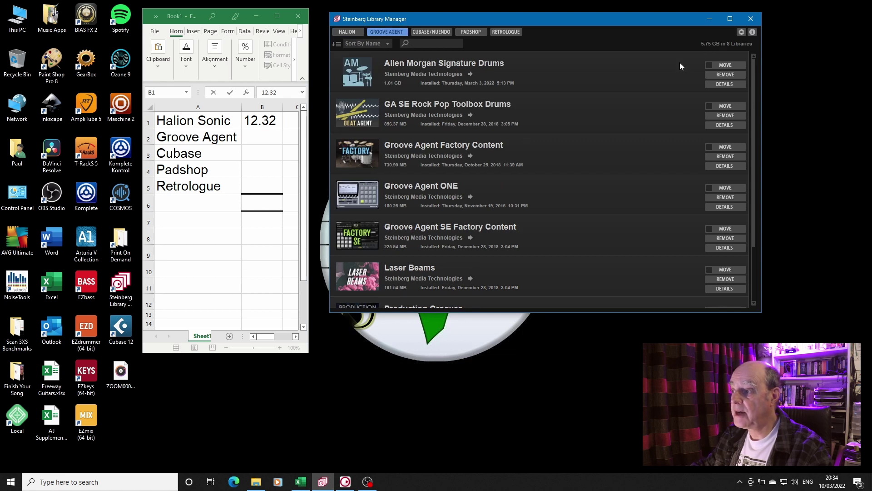
click(257, 140)
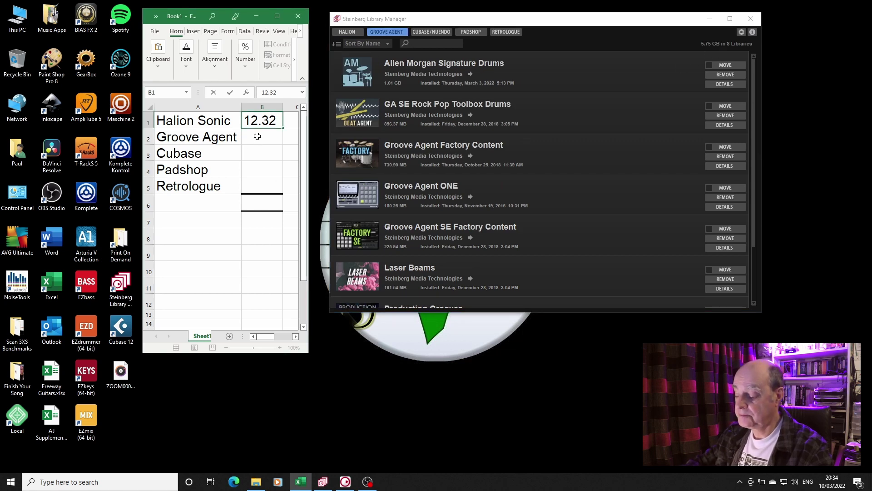
click(257, 136)
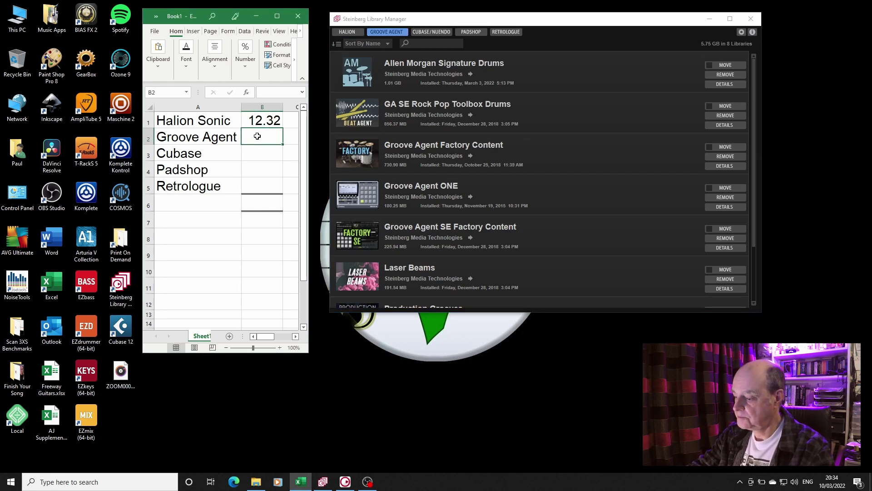
text(5.75)
key(Return)
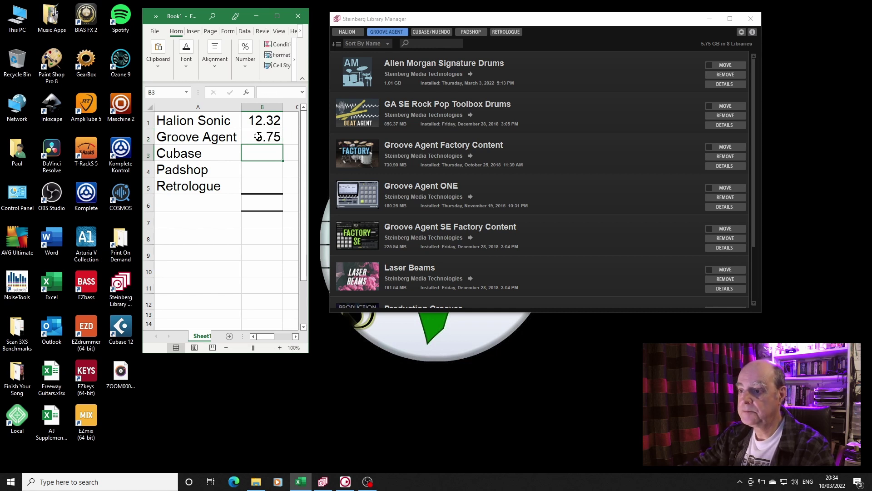
click(437, 34)
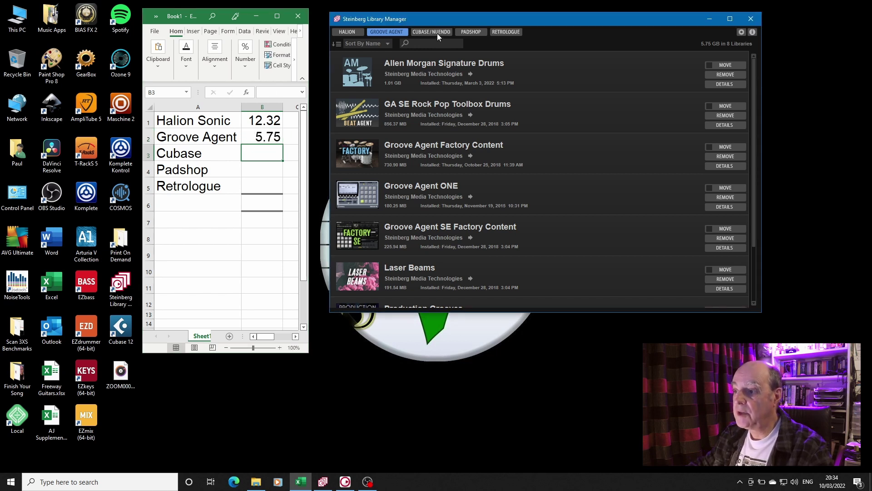
Step: Record the Cubase/Nuendo library total of 19.07 in cell B3
click(437, 34)
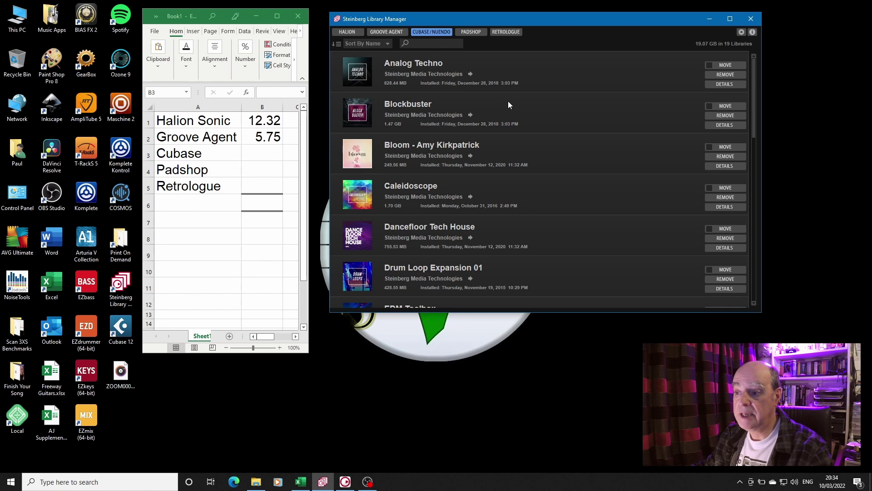
scroll(509, 102, down, 10)
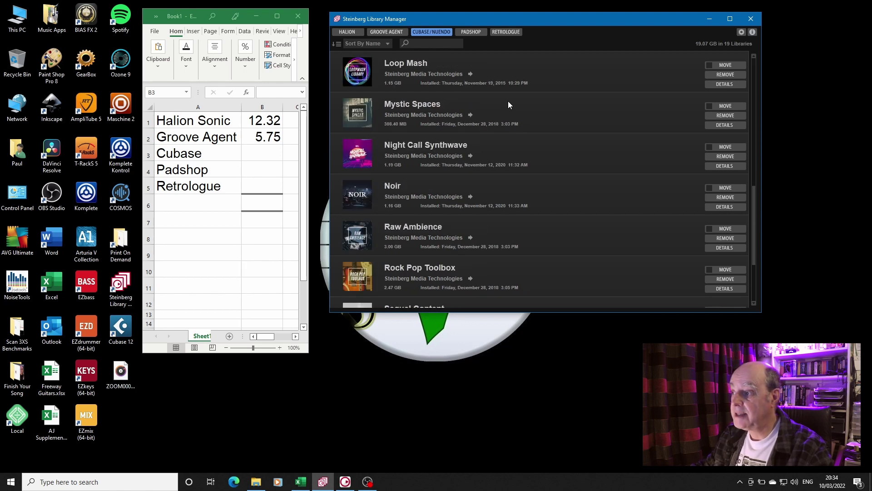
scroll(508, 101, down, 3)
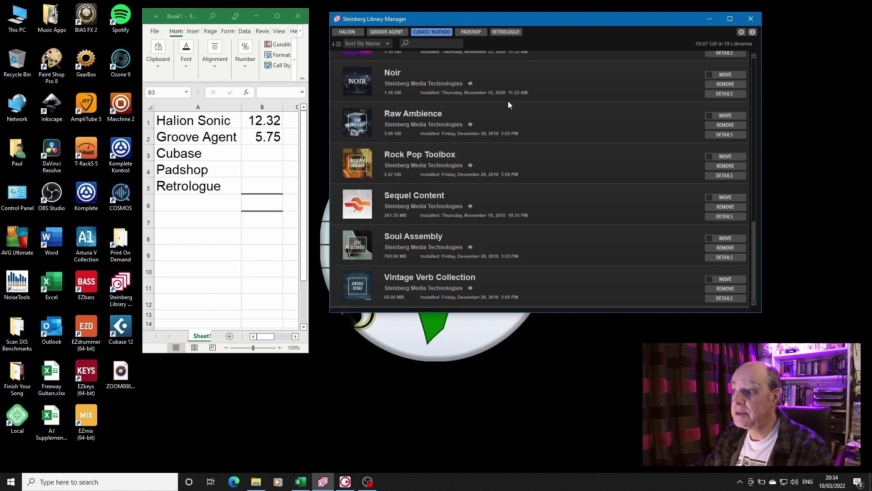
click(266, 154)
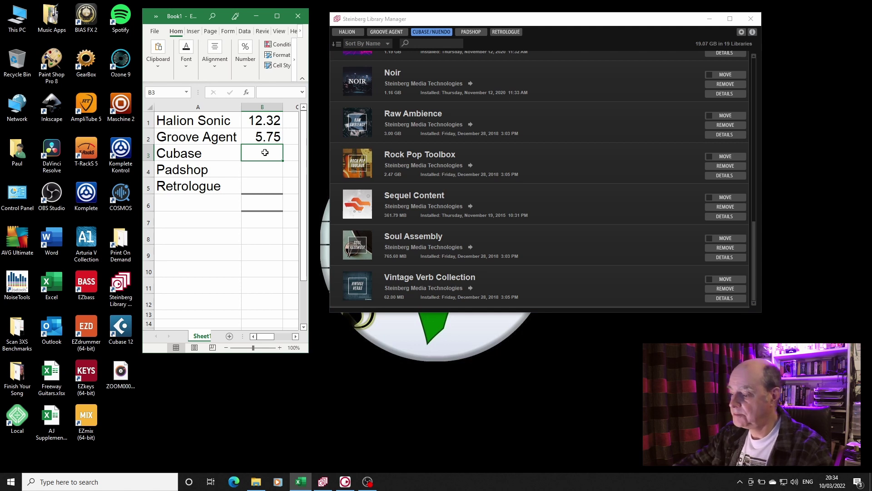
text(19.07)
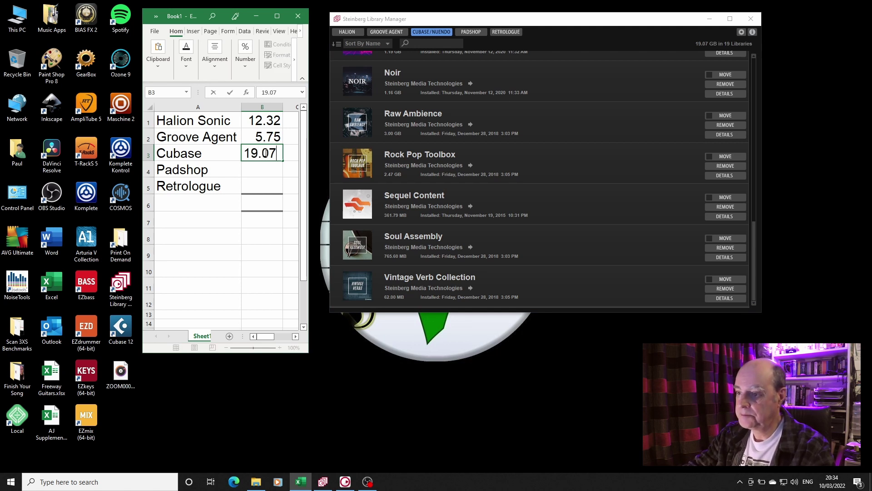
key(Return)
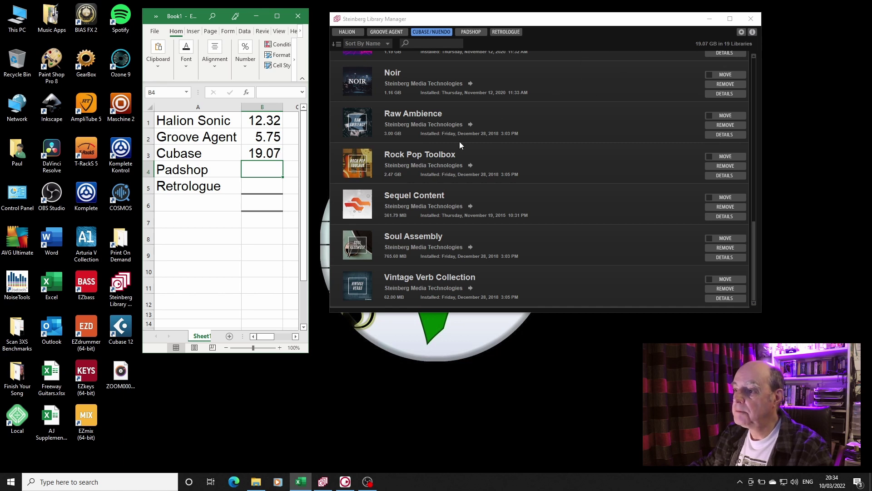
Step: Record Padshop's 0.75 in B4 and Retrologue's 0.00 in B5
click(470, 32)
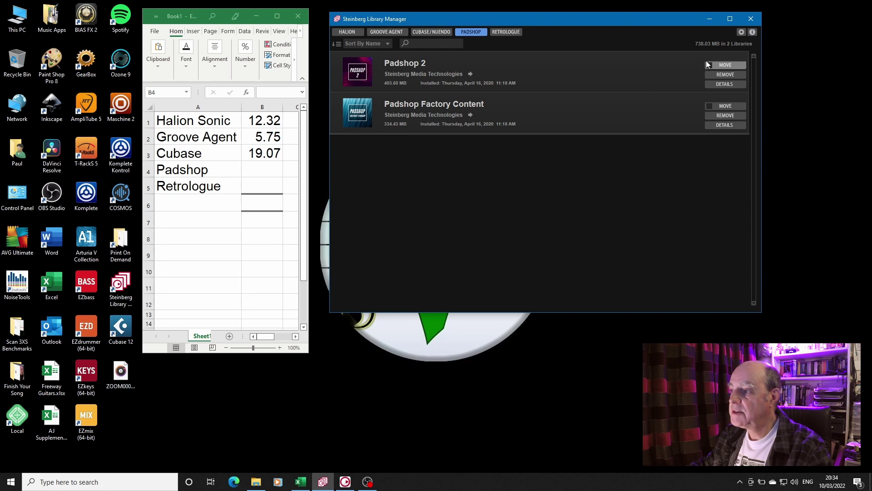
click(258, 170)
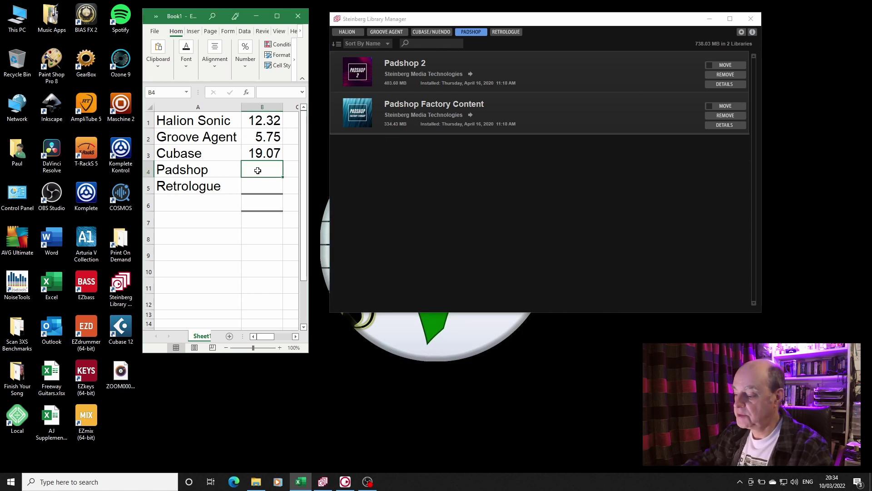
text(0.7)
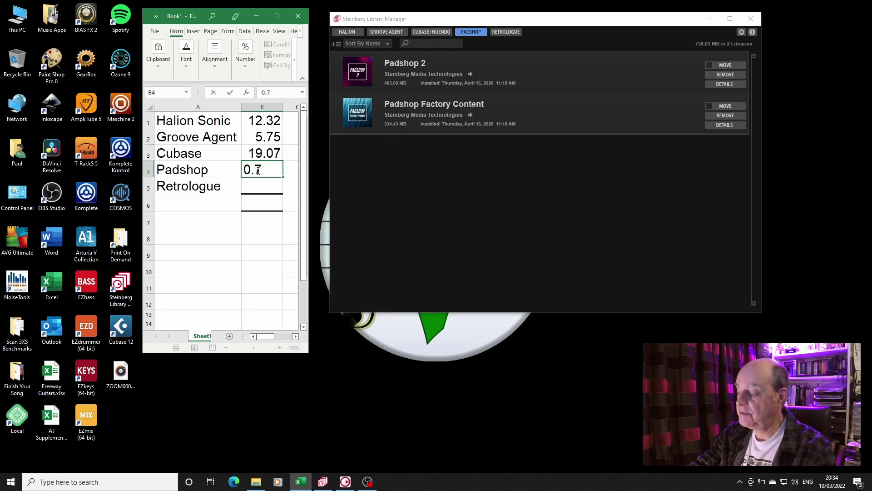
text(5)
key(Return)
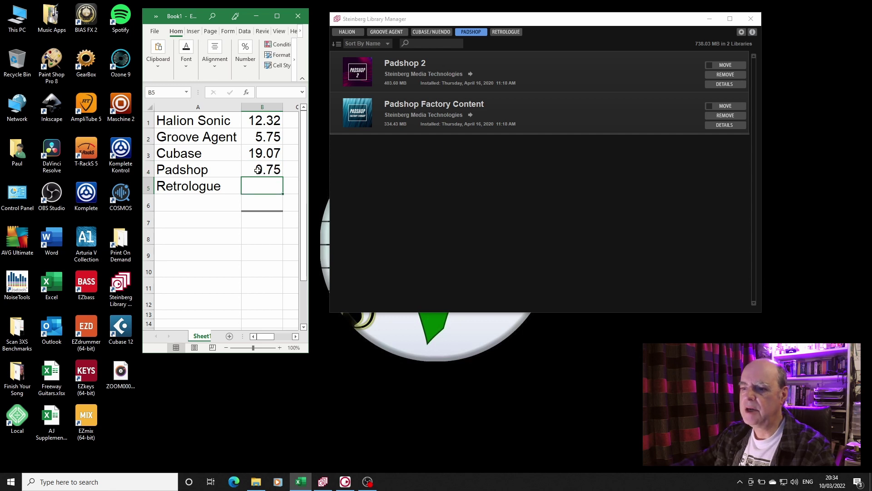
click(498, 31)
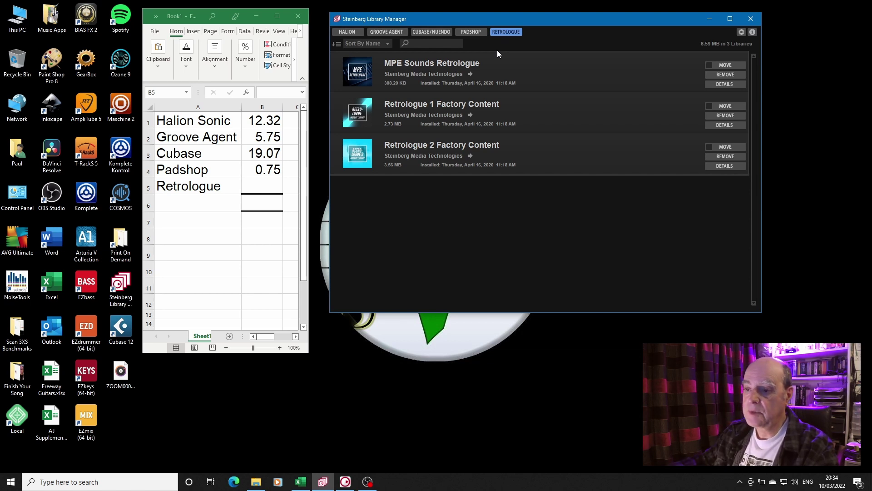
click(248, 188)
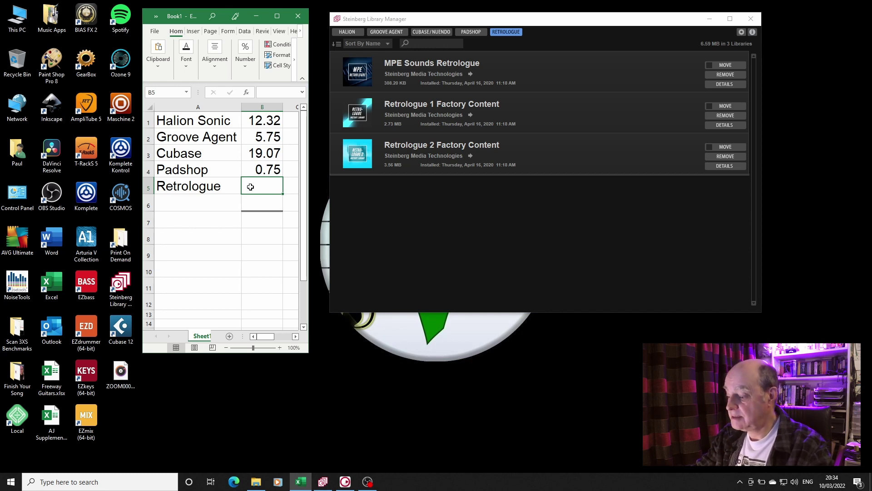
text(0)
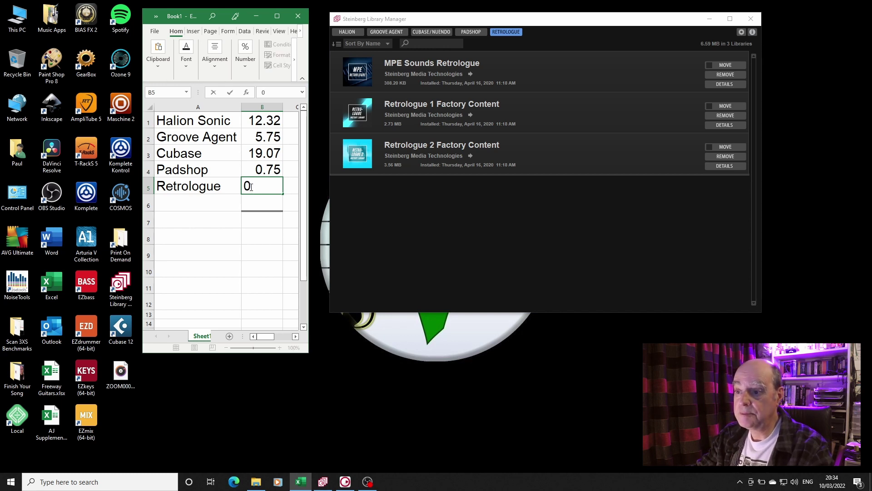
text(.00)
key(Return)
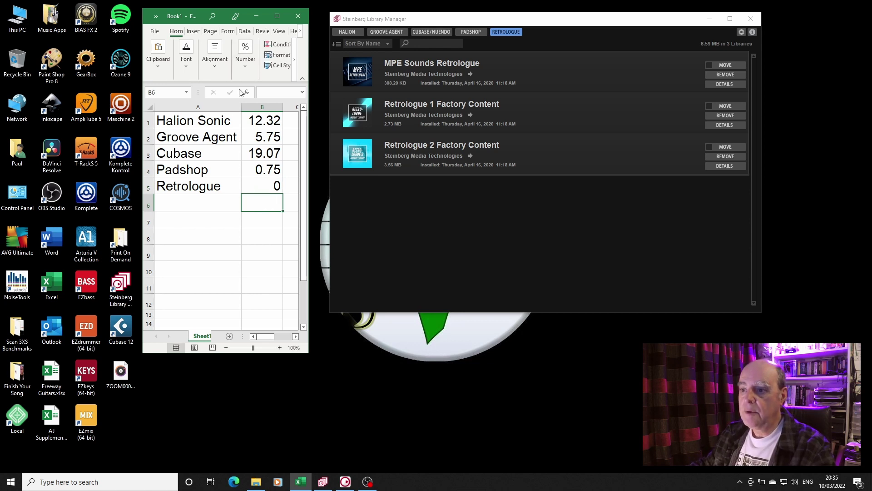
Step: AutoSum B1:B5 into B6 for a 37.89 total, with Library Manager back on HALion
right_click(263, 204)
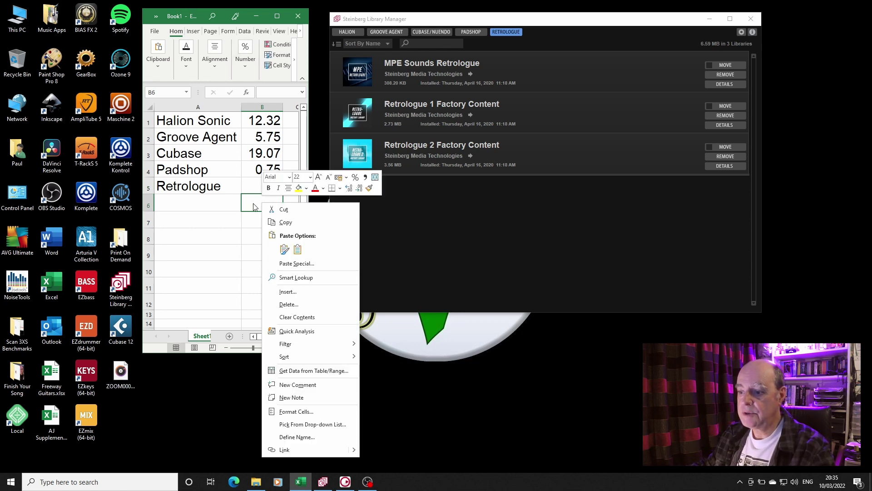
key(alt+equal)
key(Return)
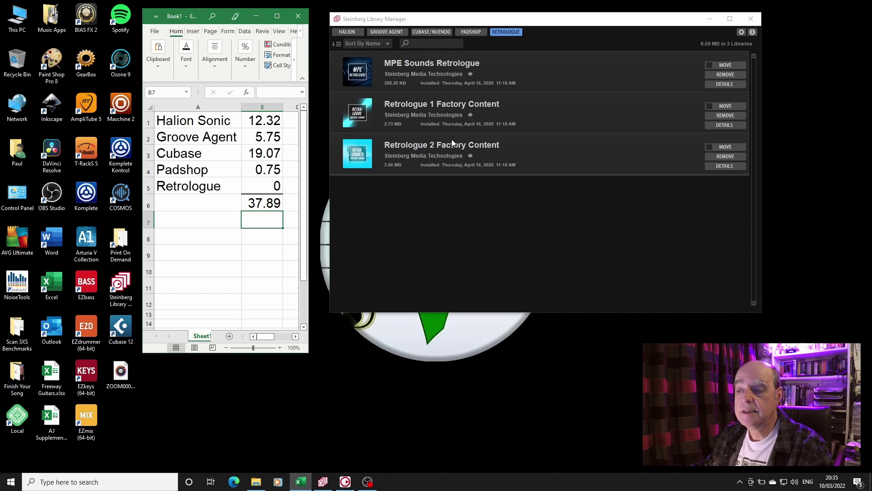
click(353, 31)
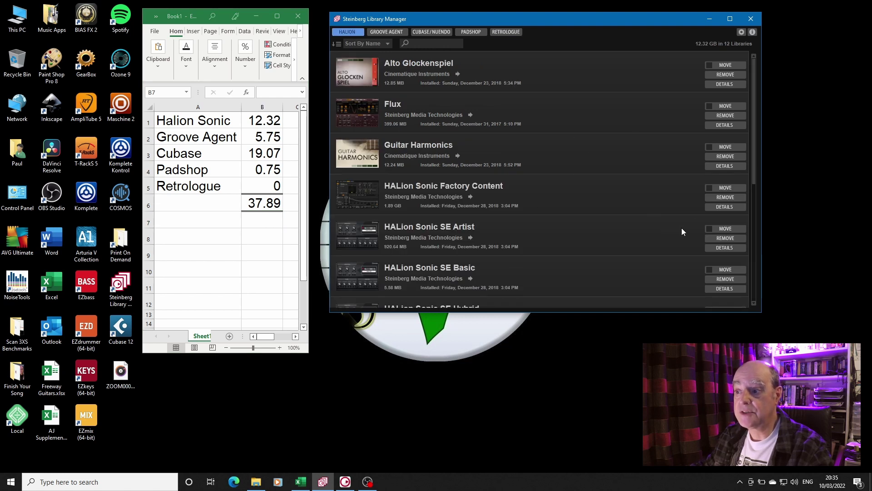
Step: Inspect HALion Sonic Factory Content's files under C:\ProgramData\Steinberg\Content, then check drive space in File Explorer
click(721, 205)
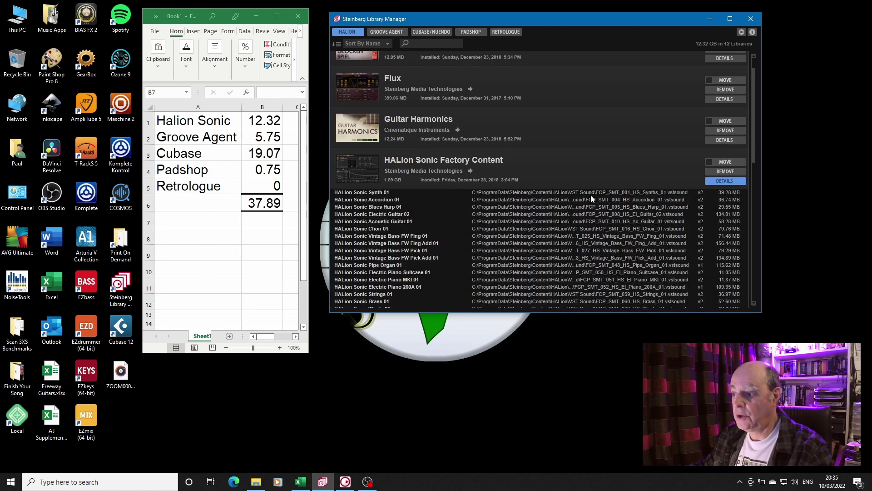
scroll(589, 251, down, 3)
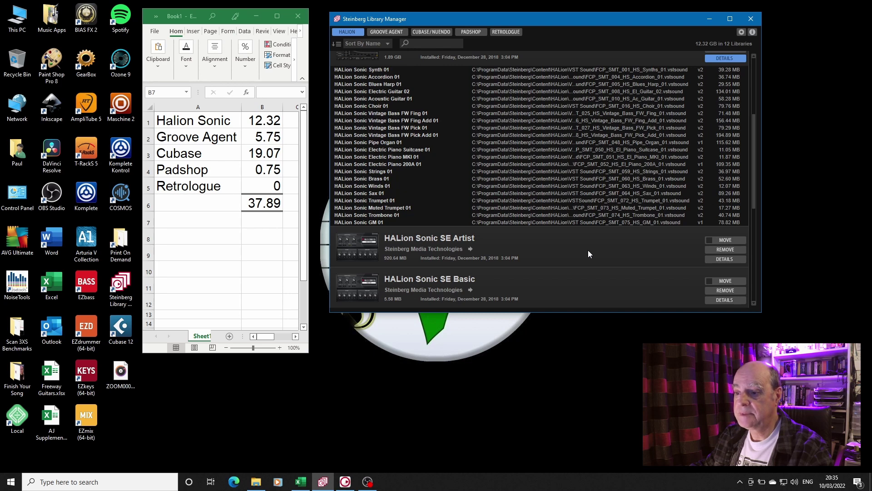
scroll(588, 253, up, 4)
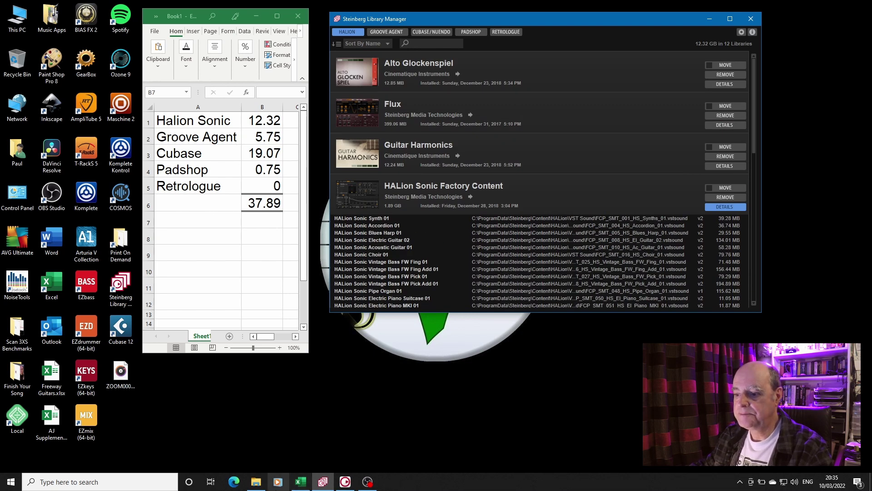
click(256, 481)
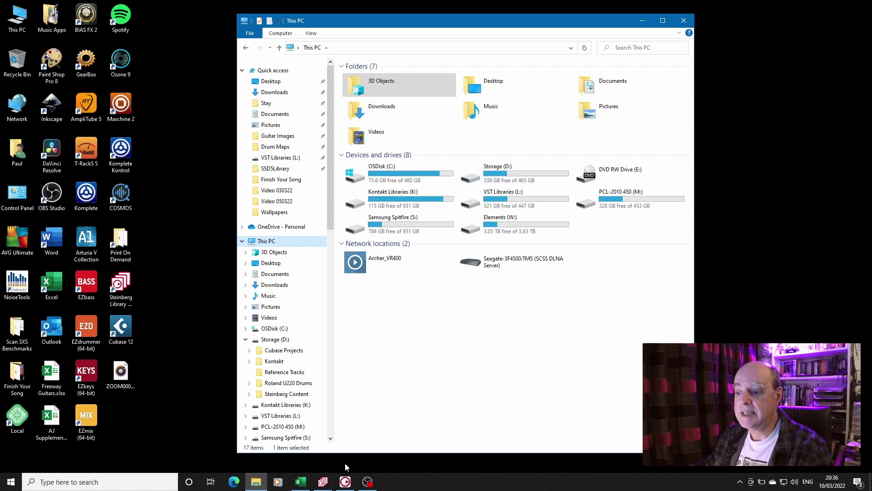
Step: Return to Library Manager and list the 19 Cubase/Nuendo libraries totalling 19.07 GB
click(323, 482)
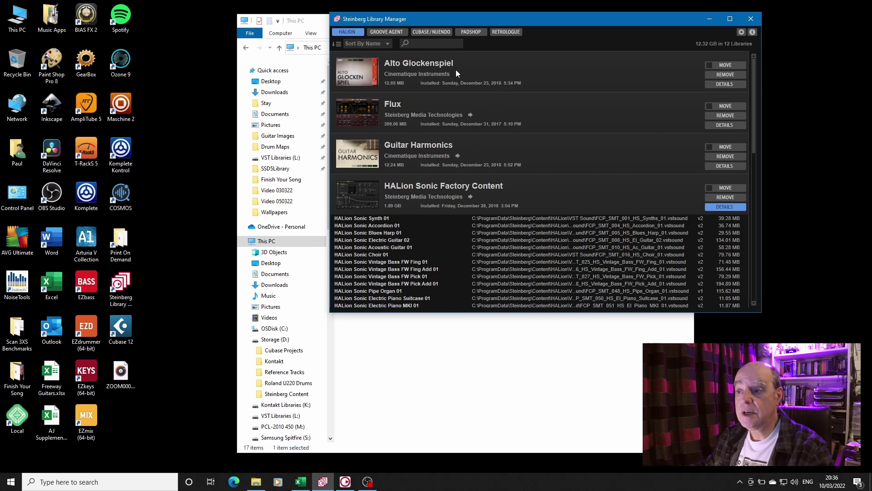
click(432, 32)
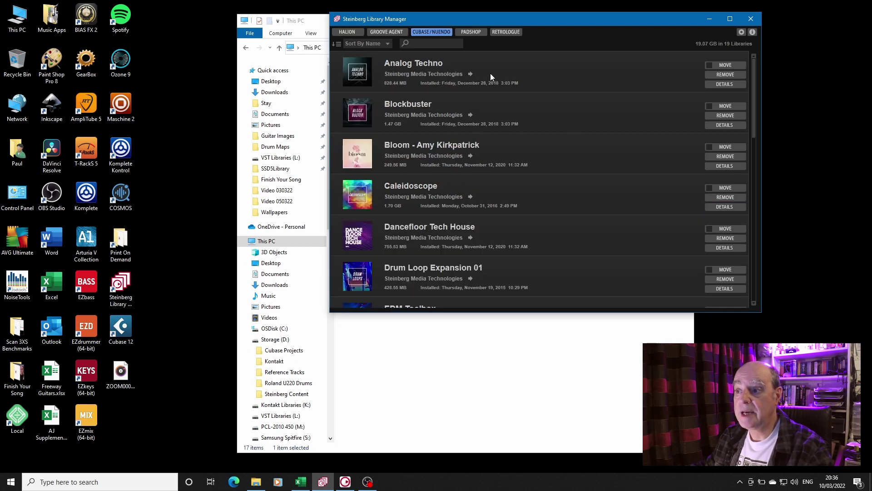
scroll(470, 73, down, 4)
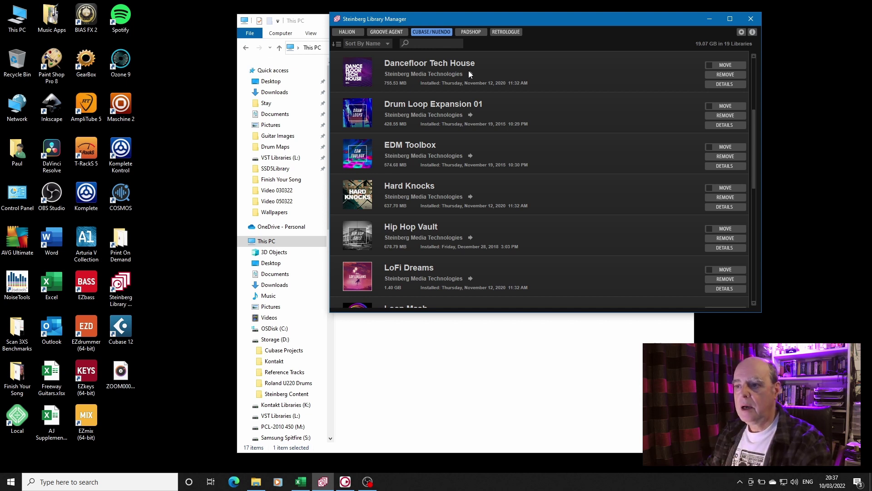
Step: Switch between File Explorer and Library Manager, ending with File Explorer in front
click(320, 23)
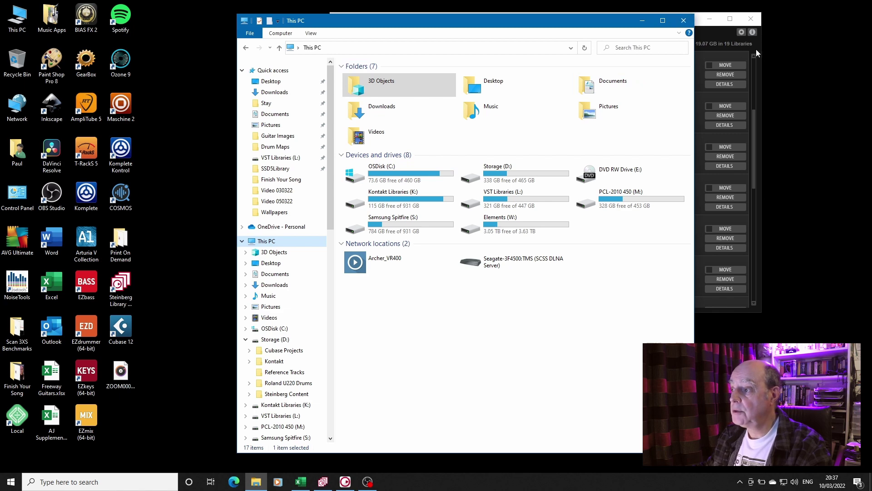
click(705, 35)
scroll(473, 67, up, 4)
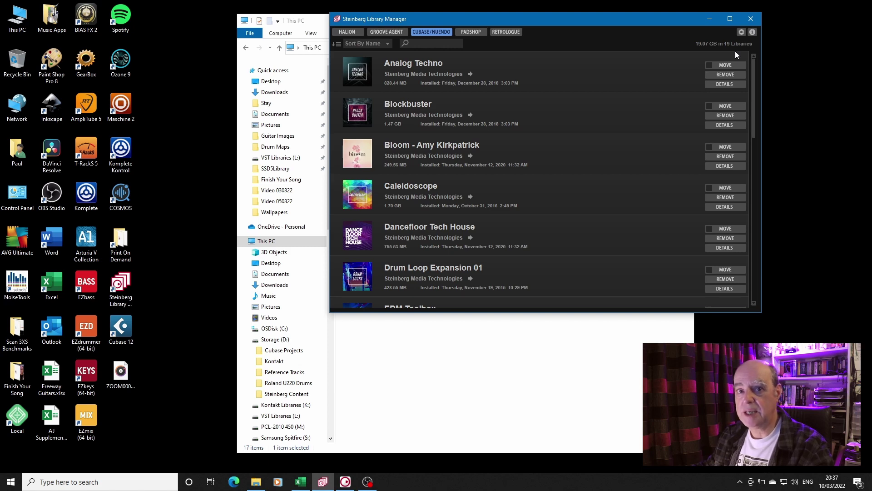
click(312, 24)
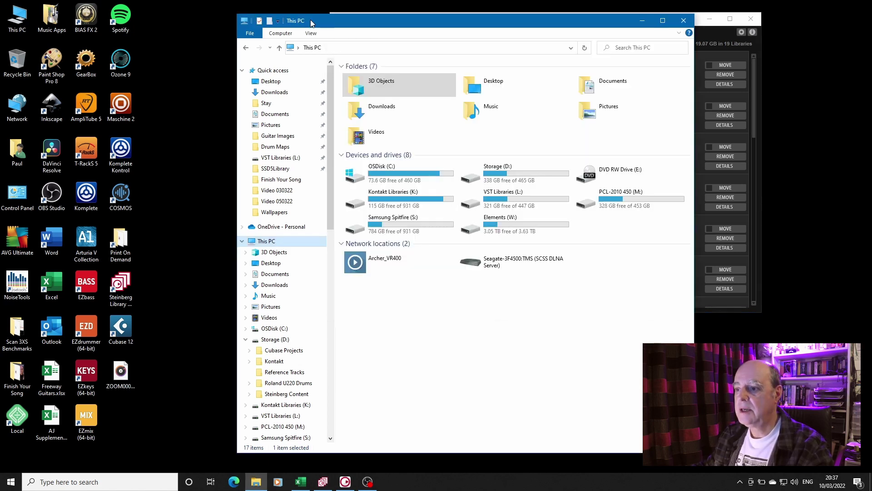
Step: Open Storage (D:) and then its Steinberg Content folder with Cubase, Groove Agent and Halion Sonic
click(528, 182)
double_click(529, 182)
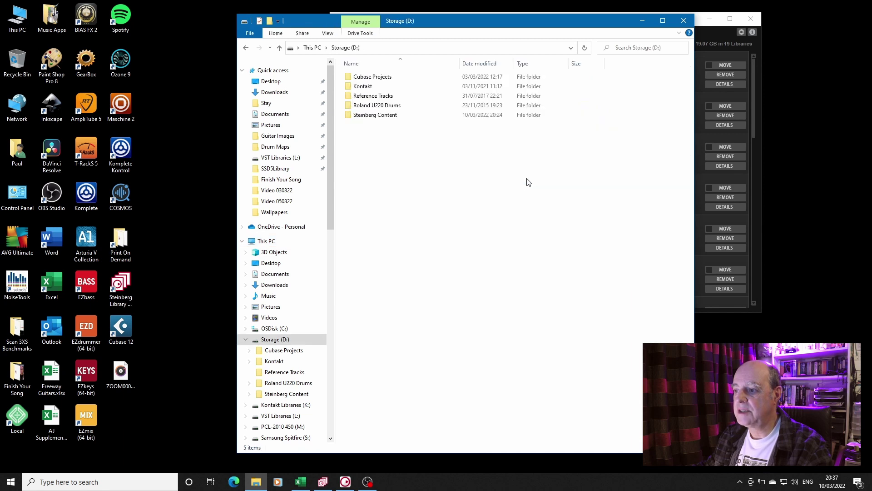
double_click(363, 117)
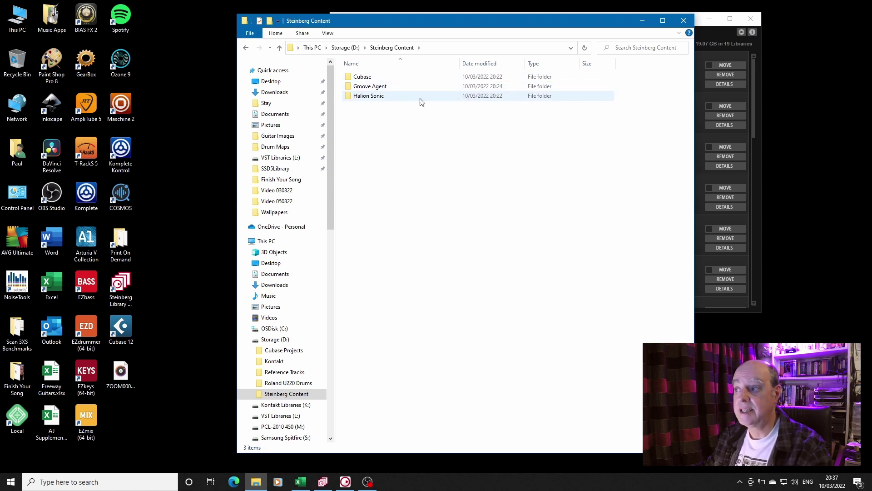
Step: Review the Padshop, Retrologue and HALion libraries and collapse HALion Sonic Factory Content's file details
click(720, 34)
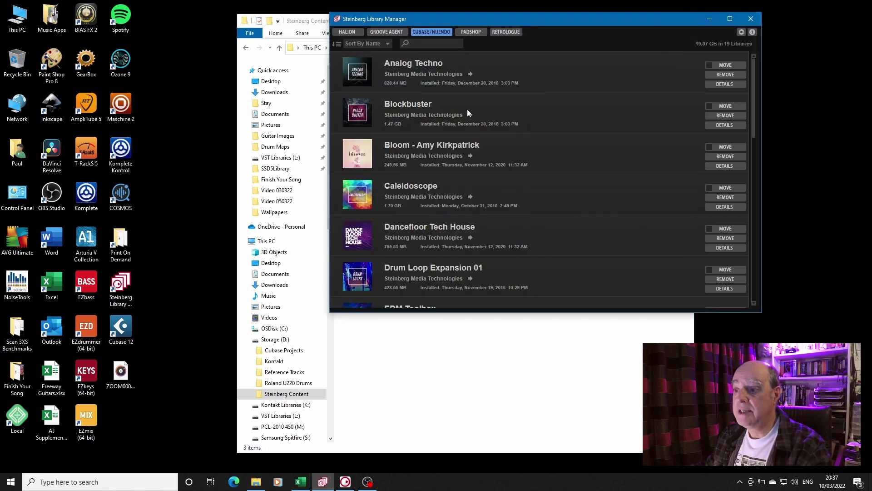
click(472, 32)
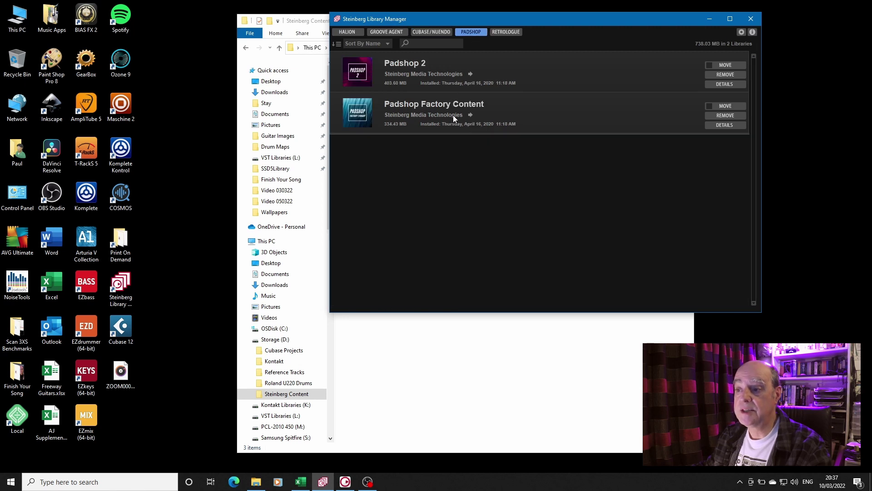
click(505, 31)
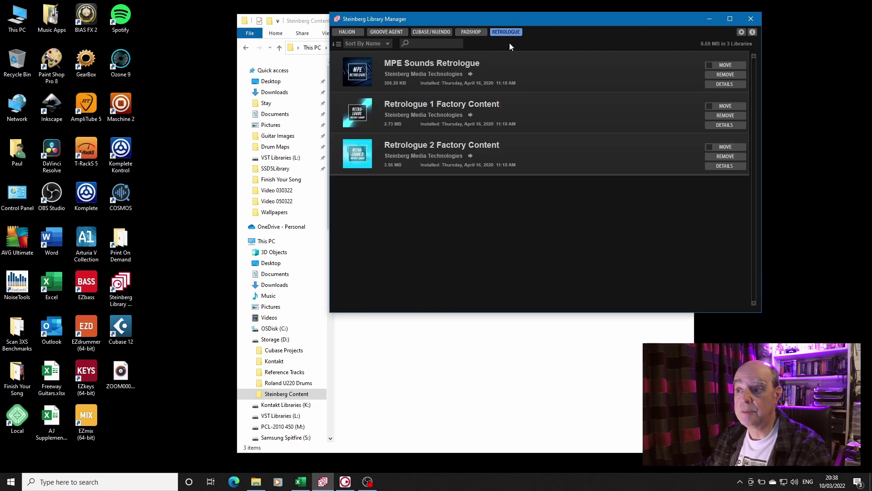
click(345, 32)
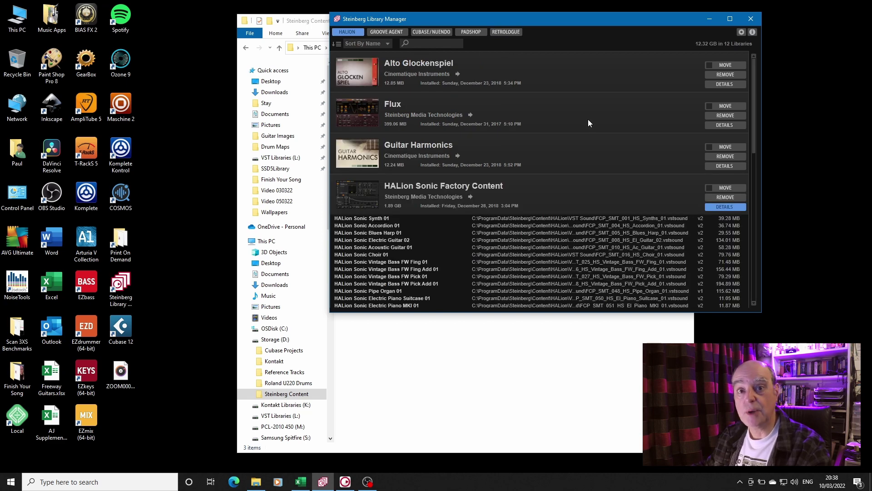
click(729, 207)
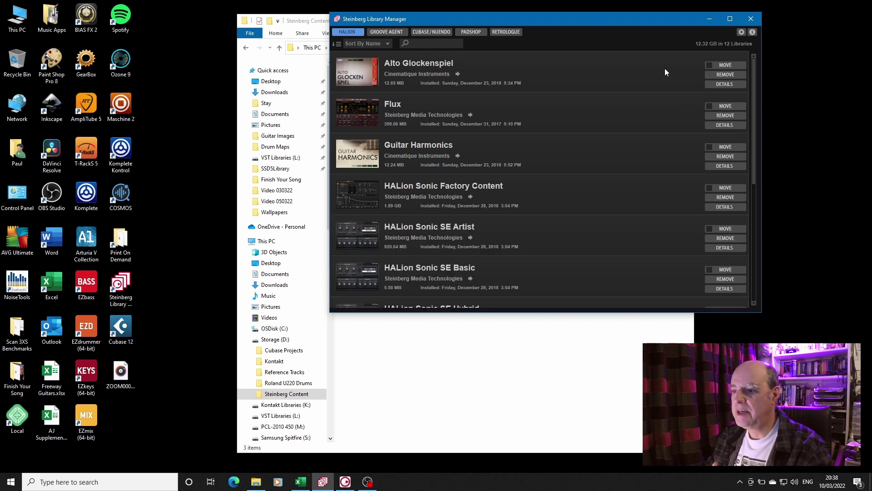
click(310, 21)
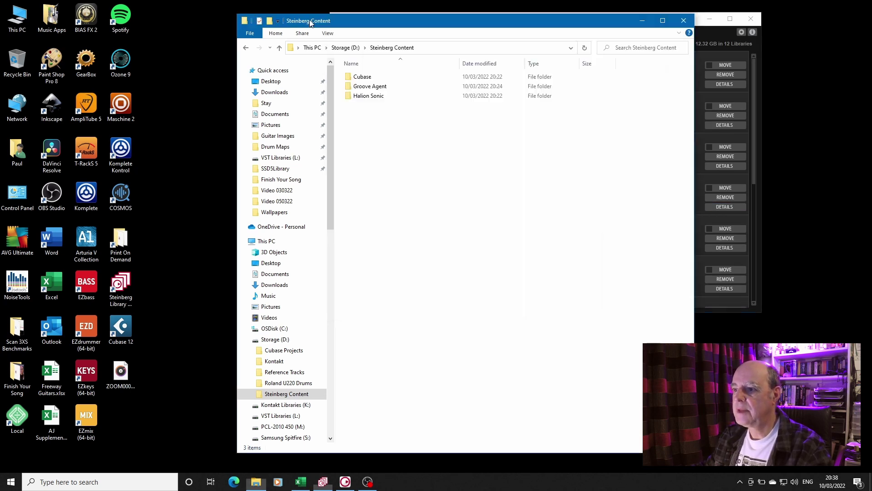
Step: Arrange Explorer and Library Manager side by side, with Explorer showing the empty Halion Sonic folder
drag(345, 18, 132, 16)
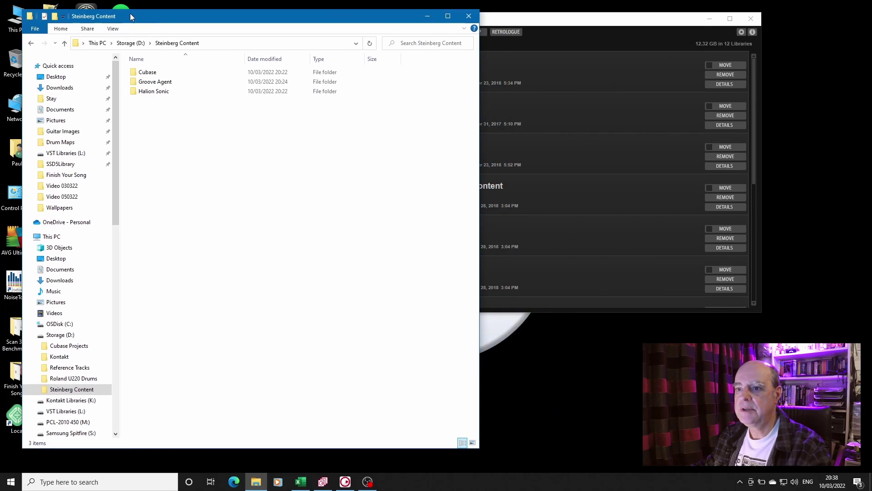
click(576, 13)
drag(648, 15, 648, 12)
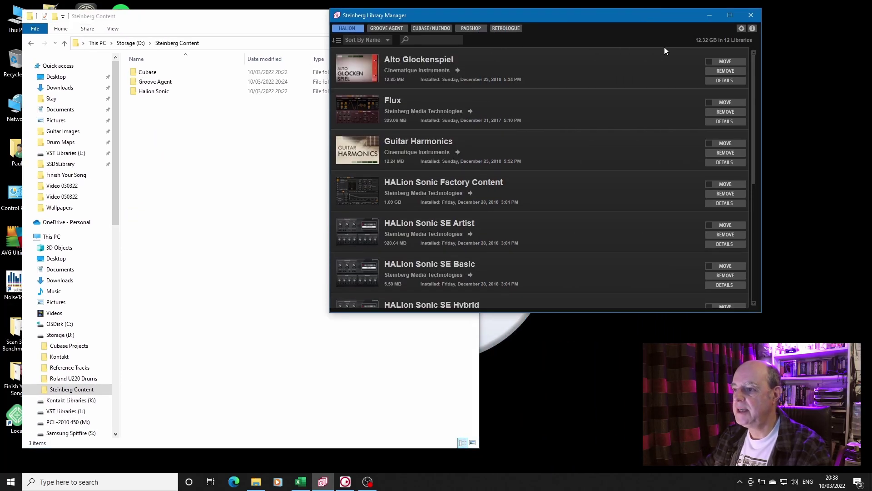
double_click(163, 91)
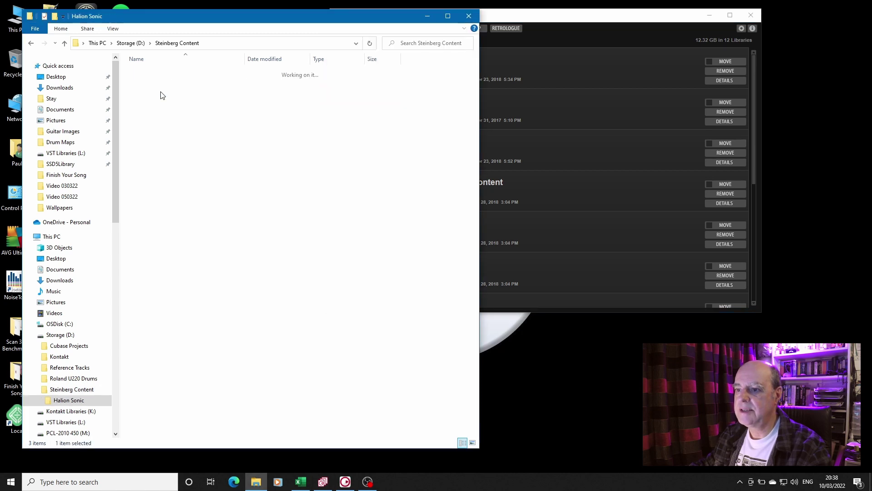
click(616, 21)
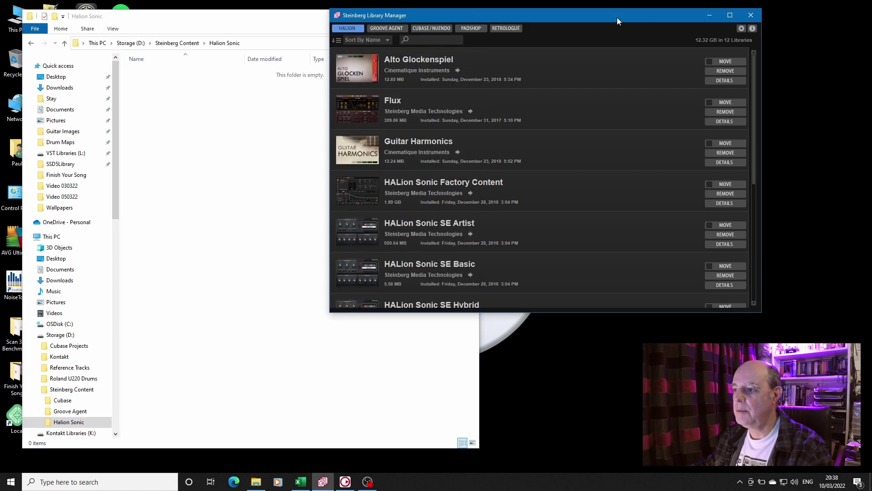
Step: Move Alto Glockenspiel to D:\Steinberg Content\Halion Sonic as its new library location
click(708, 62)
click(739, 62)
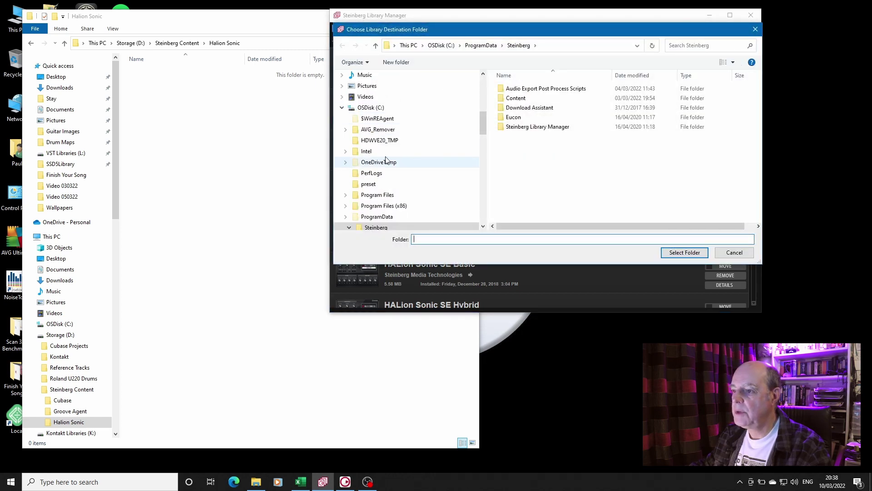
scroll(363, 148, down, 5)
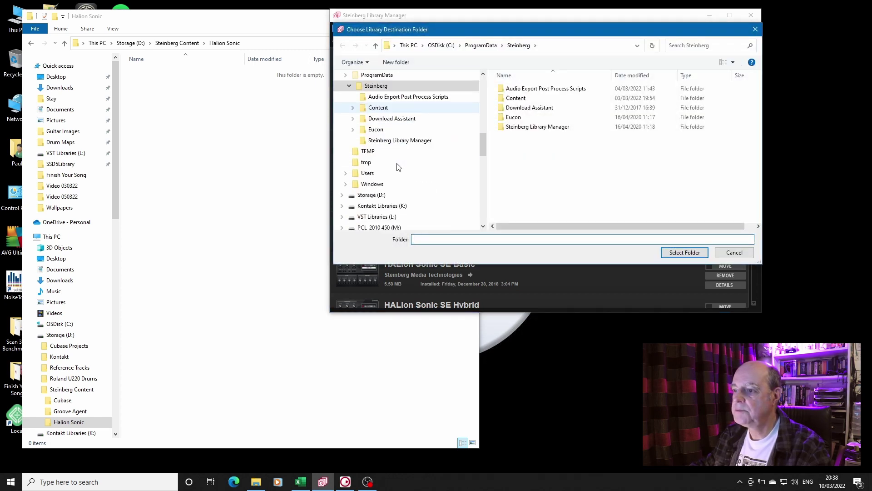
click(343, 140)
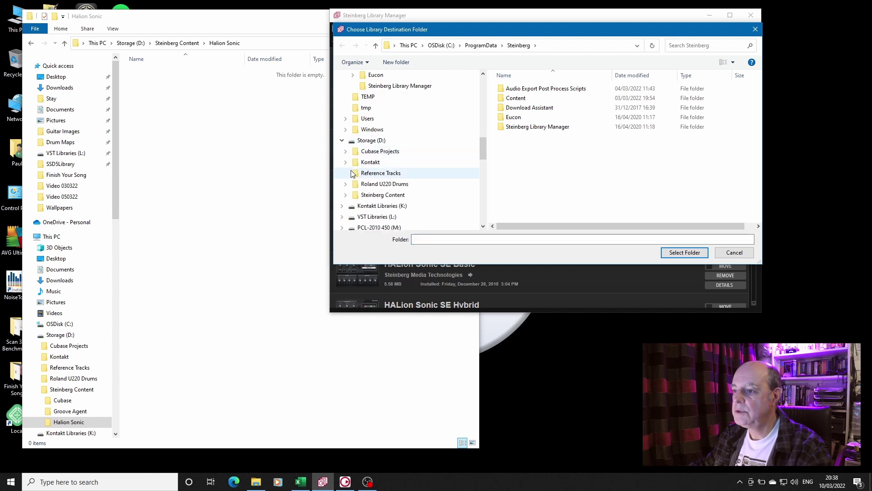
scroll(373, 137, up, 6)
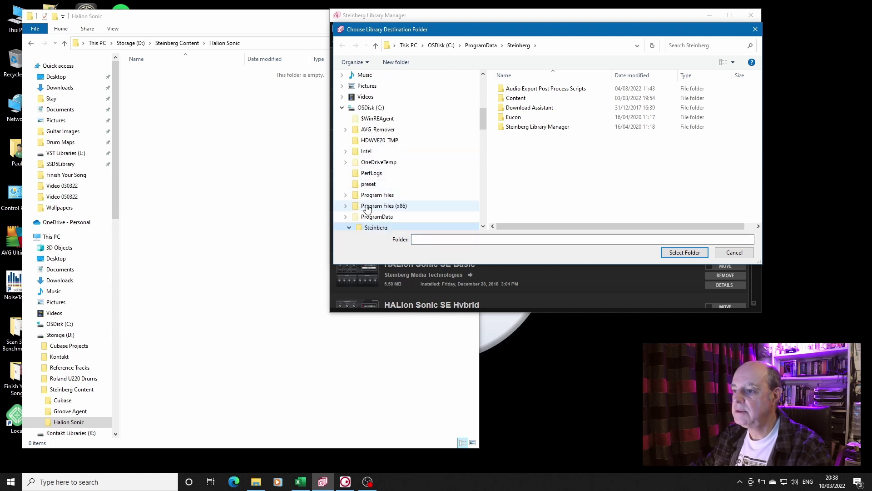
click(342, 108)
click(345, 173)
click(381, 207)
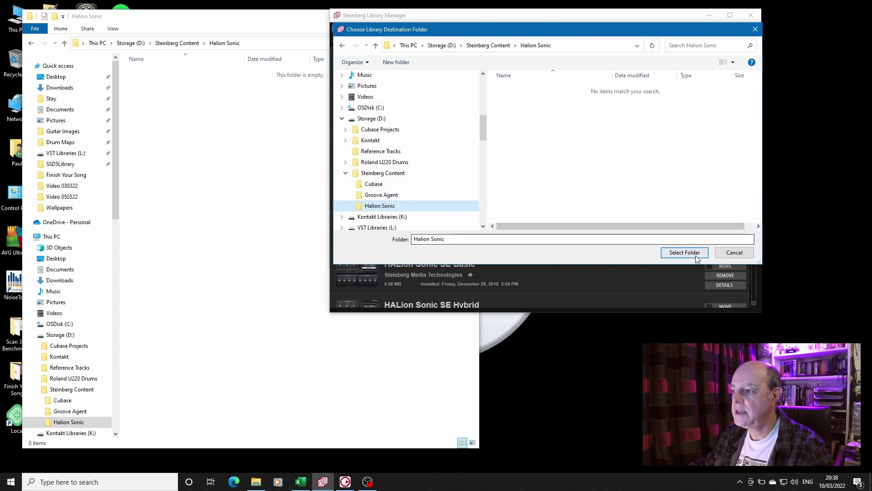
click(684, 252)
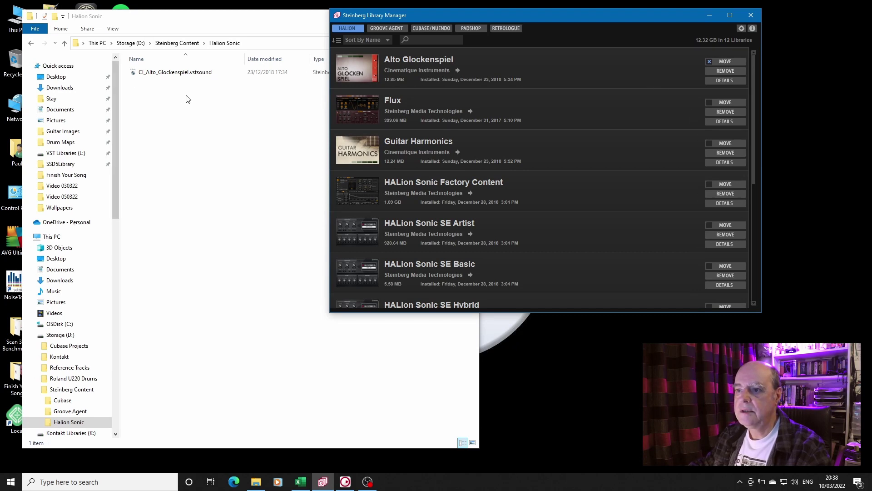
Step: Move the Flux library into D:\Steinberg Content\Halion Sonic
click(743, 80)
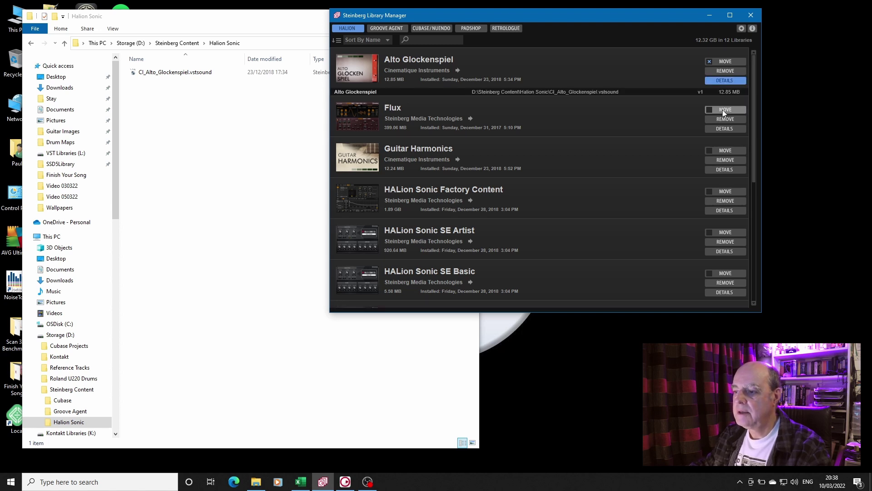
click(709, 110)
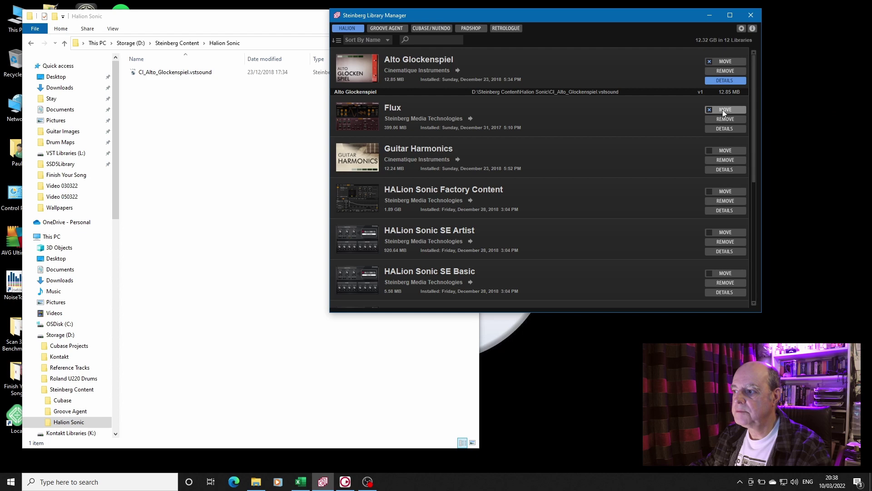
click(723, 109)
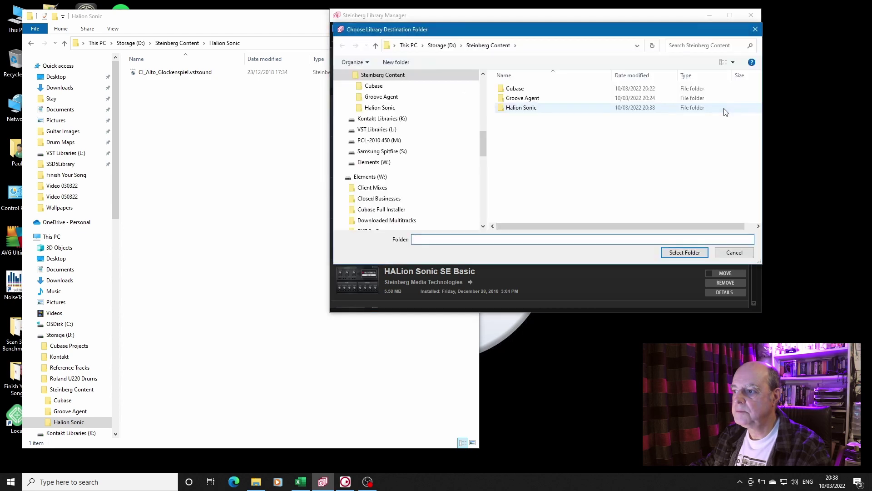
click(521, 108)
click(696, 254)
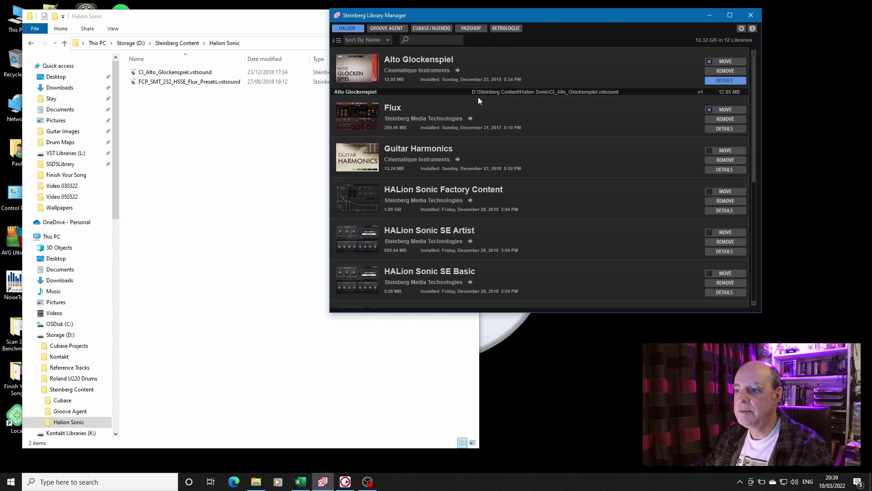
Step: Move the Guitar Harmonics library into the Halion Sonic folder as well
click(737, 81)
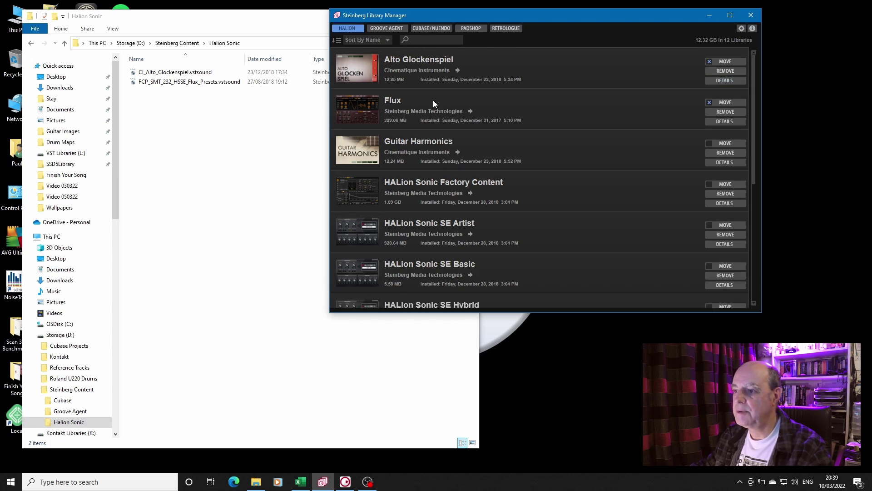
click(709, 143)
double_click(539, 109)
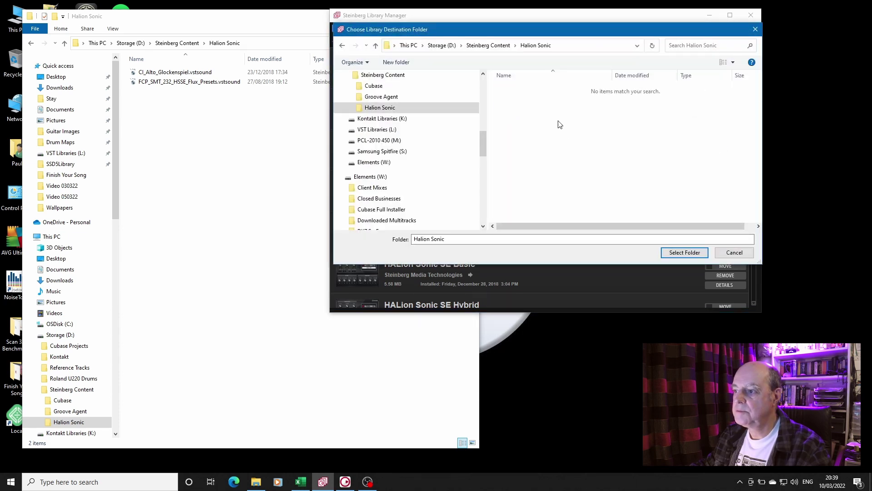
click(681, 252)
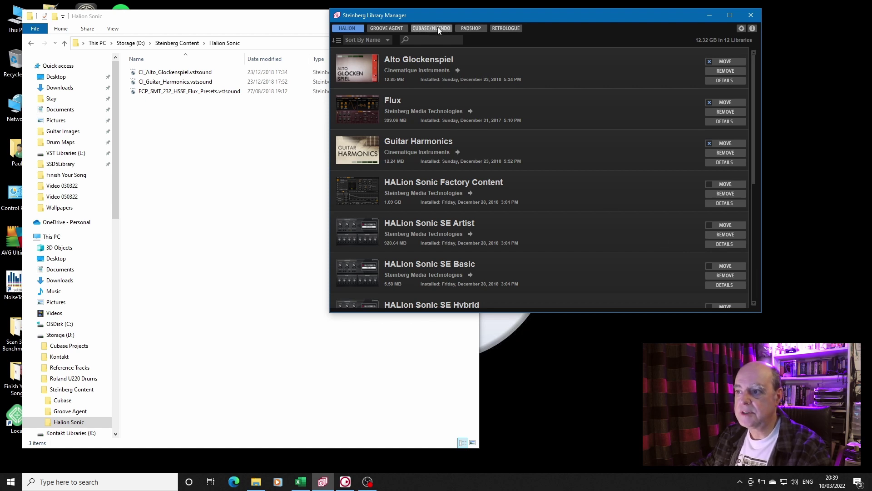
Step: Mark HALion Sonic Factory Content for moving and choose Halion Sonic as its destination
drag(462, 12, 573, 23)
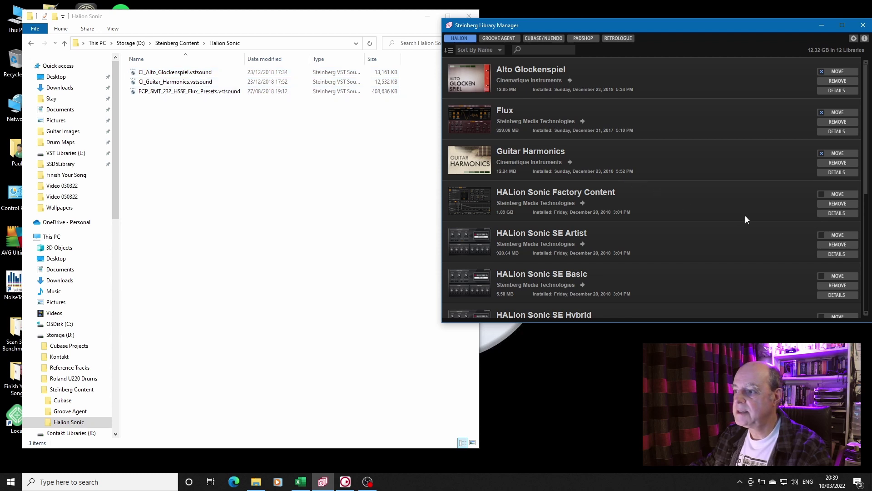
click(822, 195)
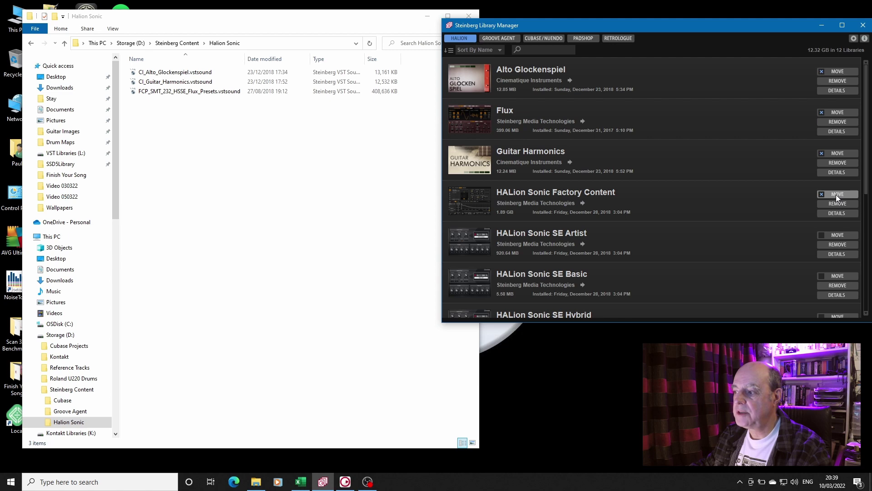
click(836, 195)
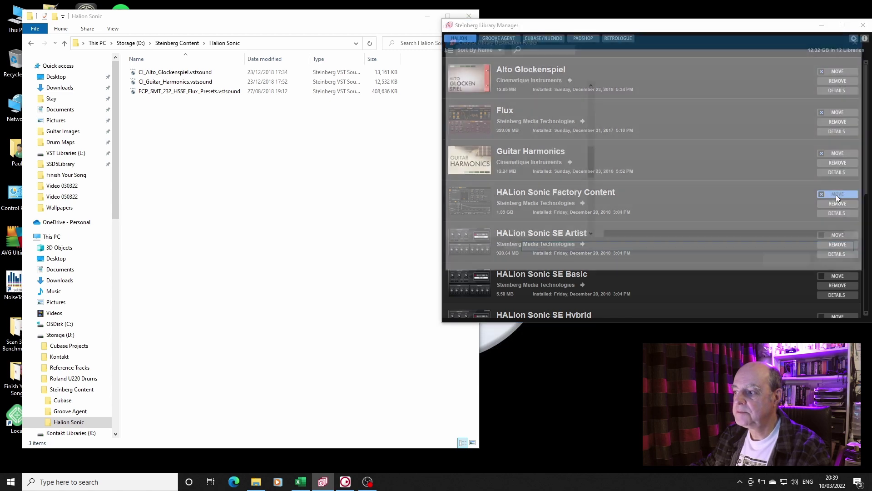
click(629, 120)
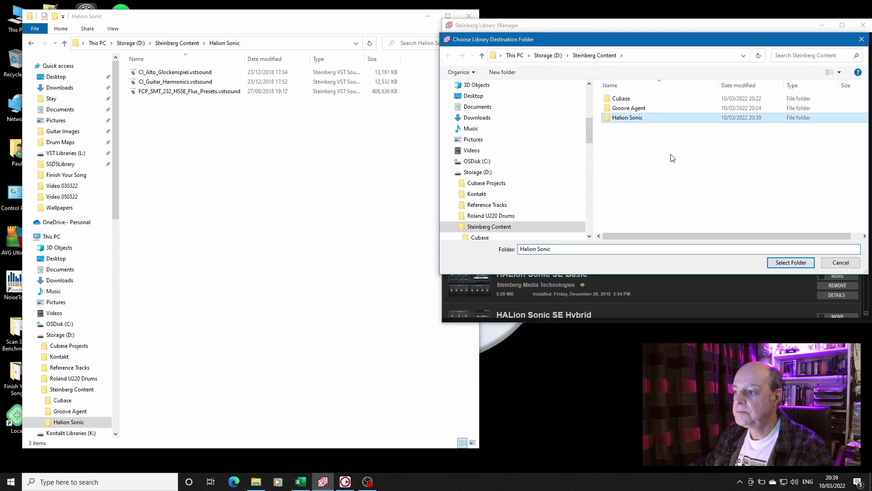
Step: Confirm Factory Content's Halion Sonic destination, then begin moving HALion Sonic SE Artist there
click(791, 262)
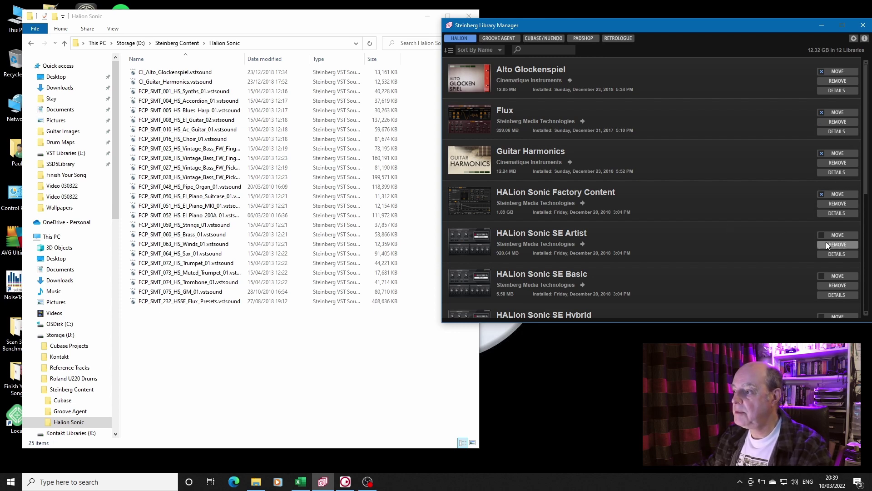
click(838, 236)
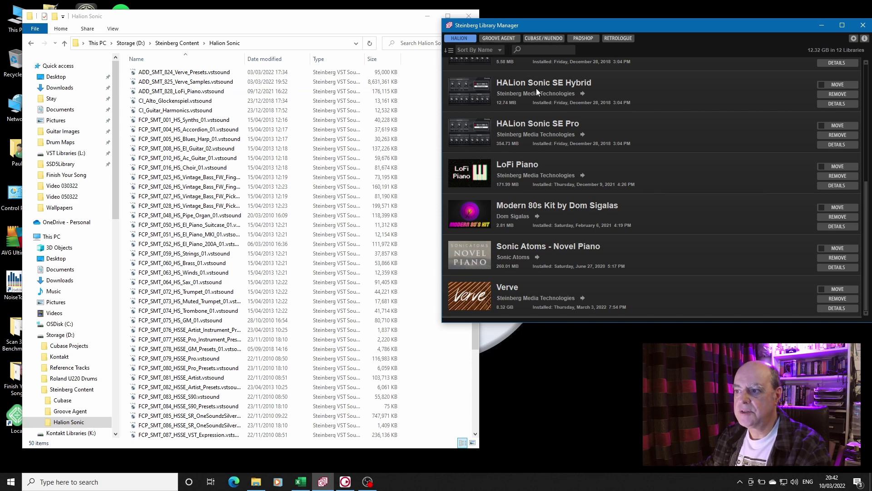
Step: Open the empty D:\Steinberg Content\Groove Agent folder and bring up the Groove Agent libraries
click(182, 42)
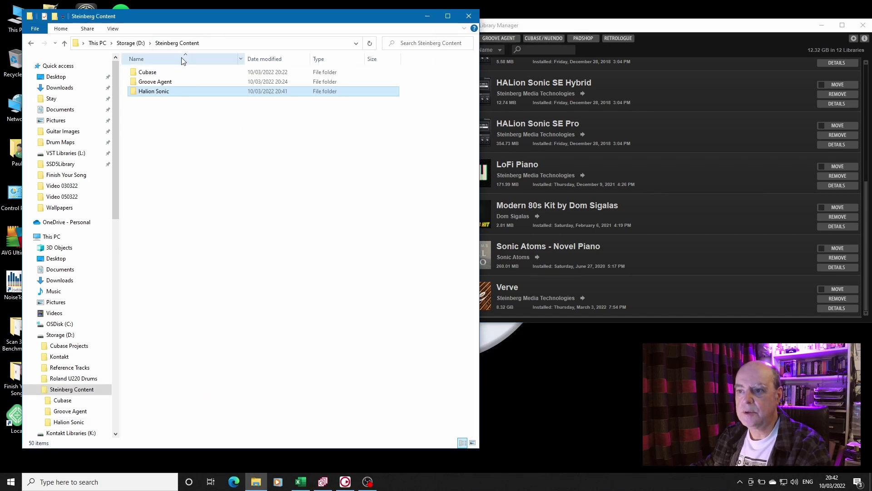
double_click(191, 81)
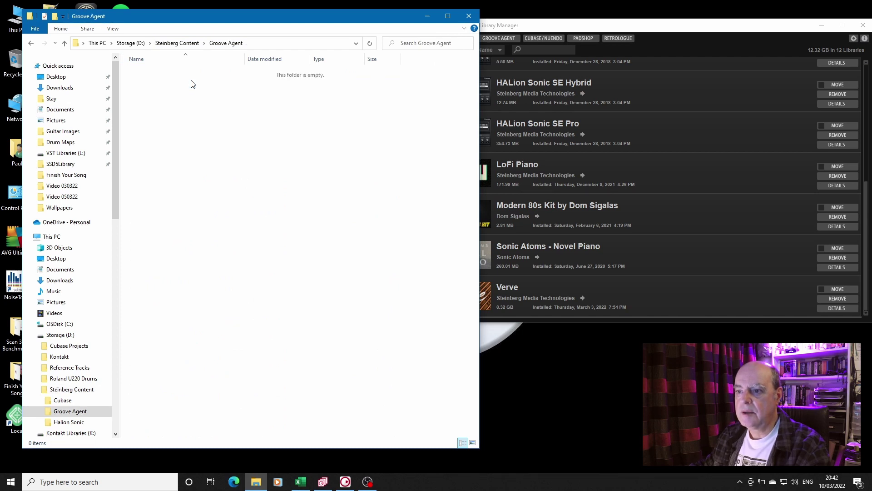
click(506, 37)
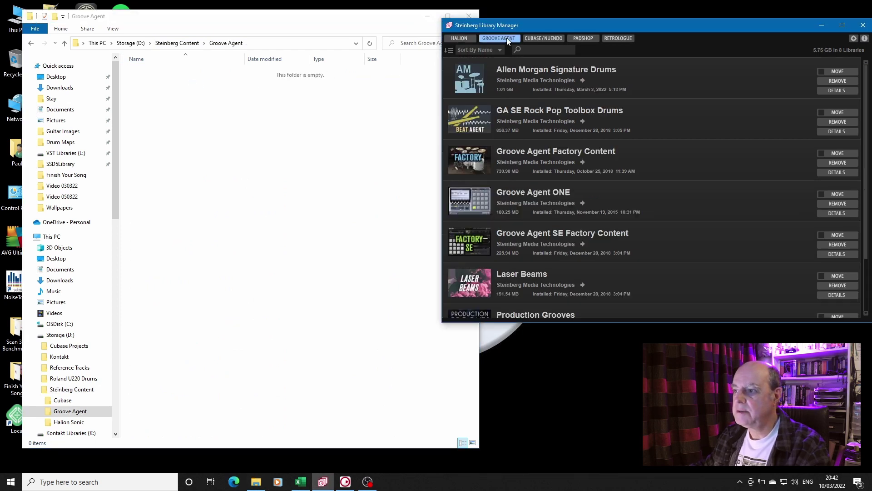
Step: Tick every Groove Agent library and move them all into the Groove Agent folder
alt+click(821, 73)
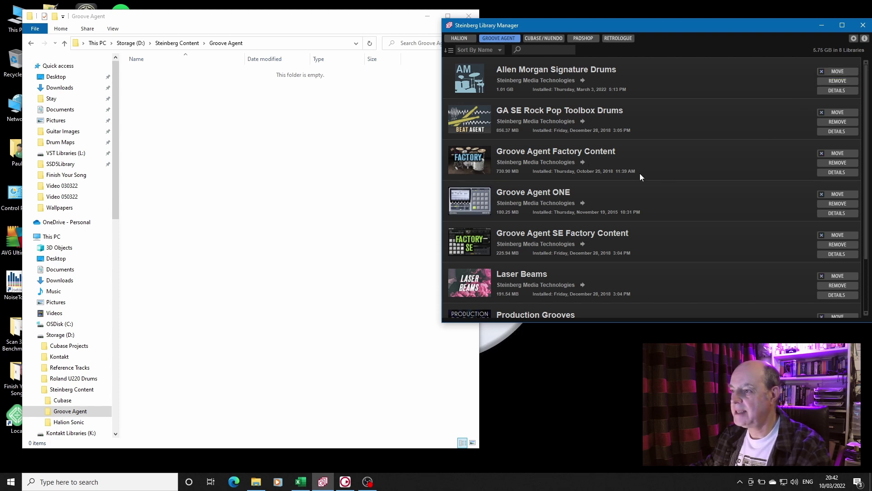
scroll(762, 157, down, 3)
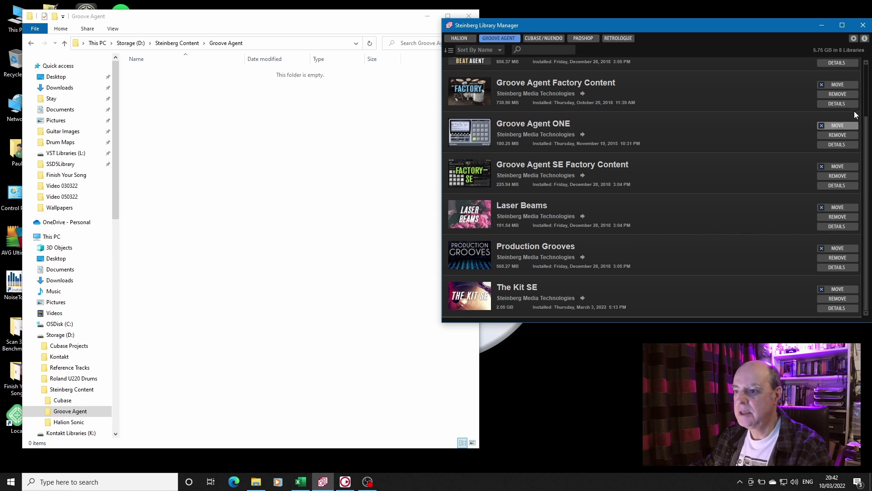
click(842, 85)
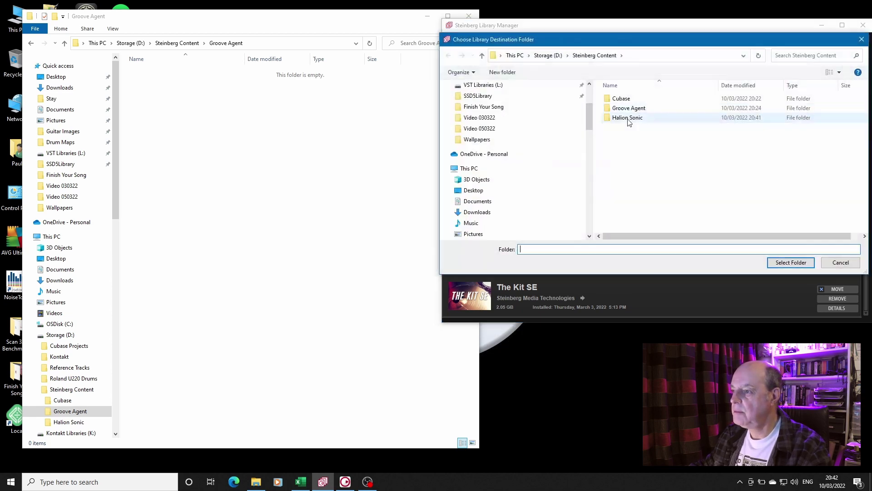
click(629, 108)
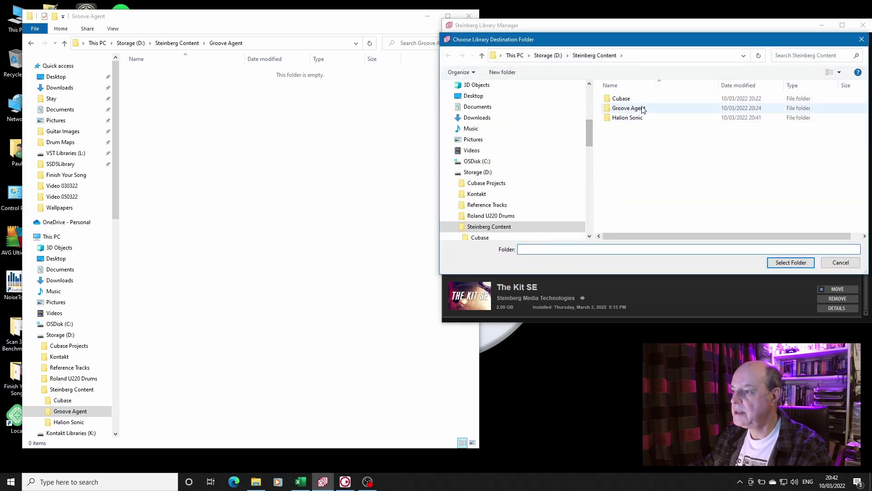
click(789, 262)
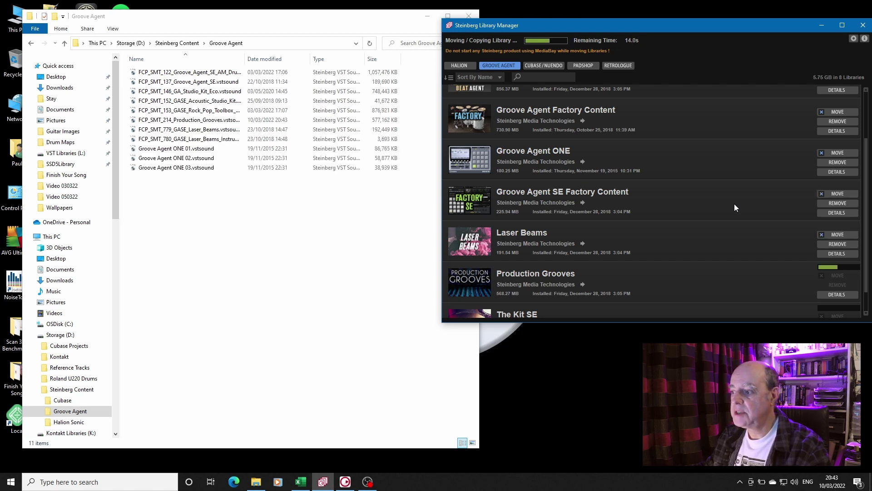
Step: Wait for the Groove Agent move to finish, with 14 files in the Groove Agent folder
scroll(735, 208, down, 1)
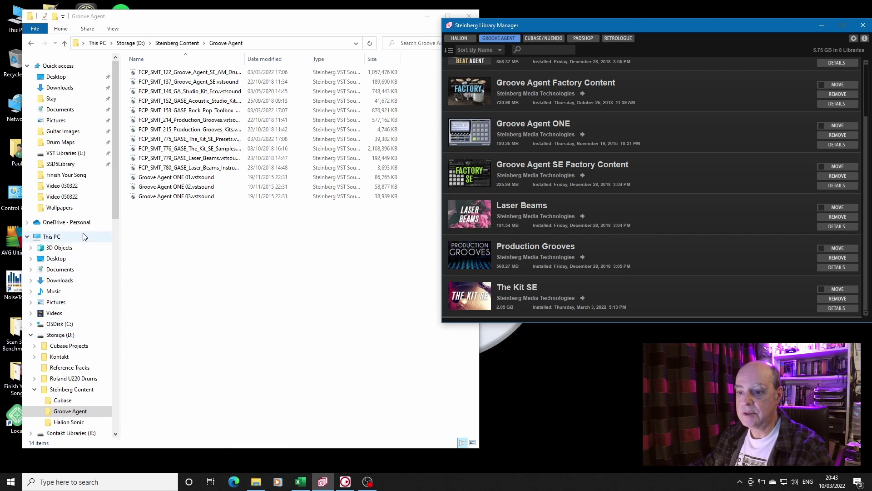
Step: Show This PC in File Explorer to check the drives and free space on OSDisk (C:)
click(51, 237)
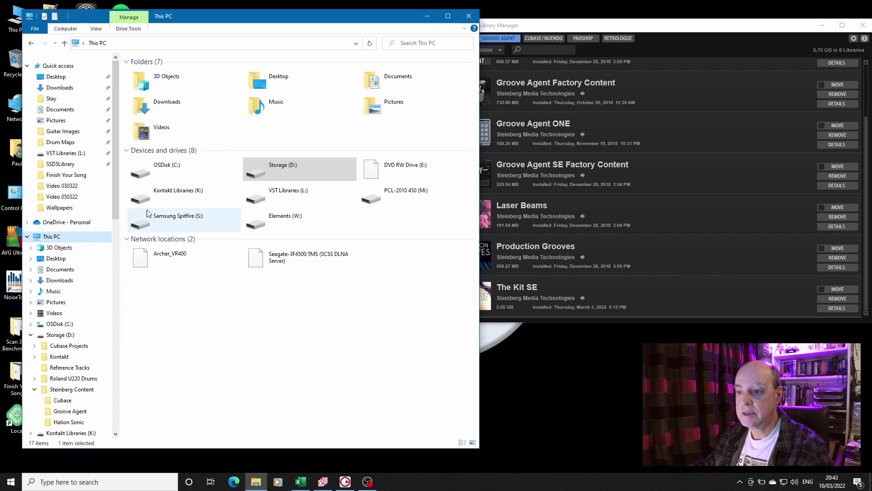